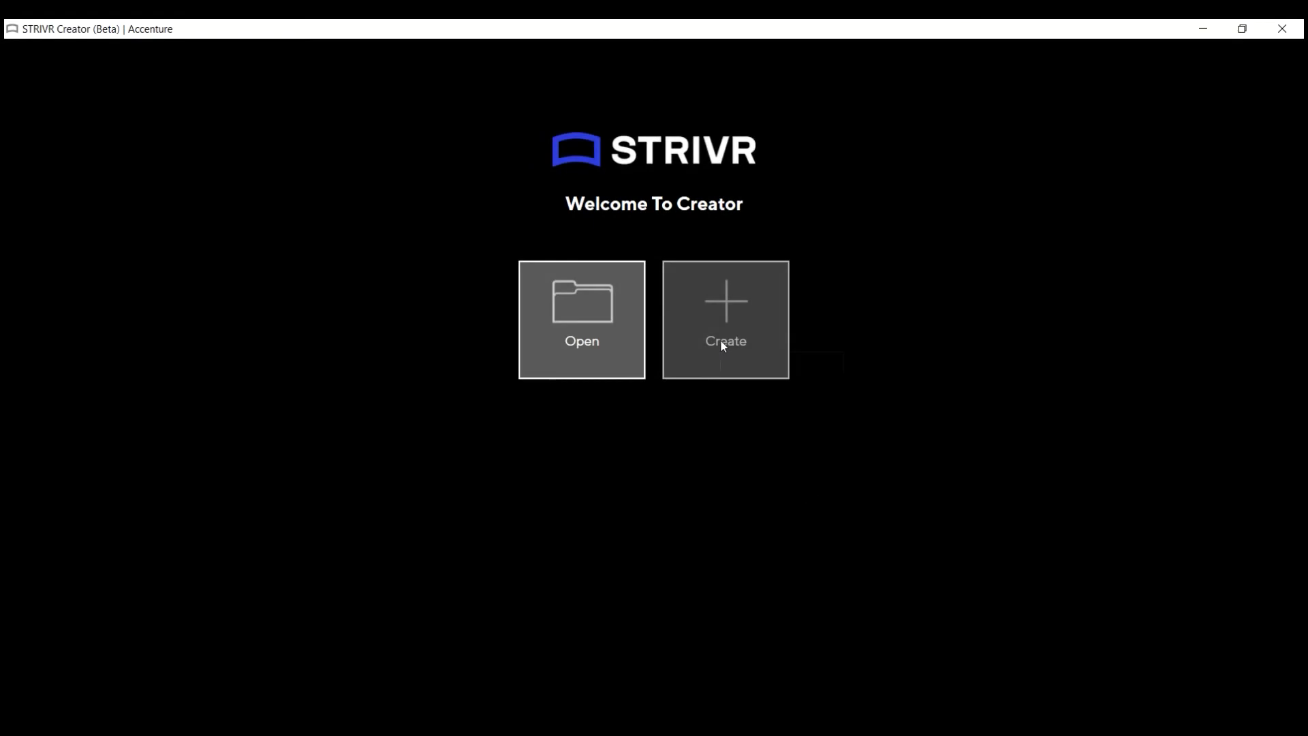
- Create a new empty training experience named Demo Experience 1
click(722, 345)
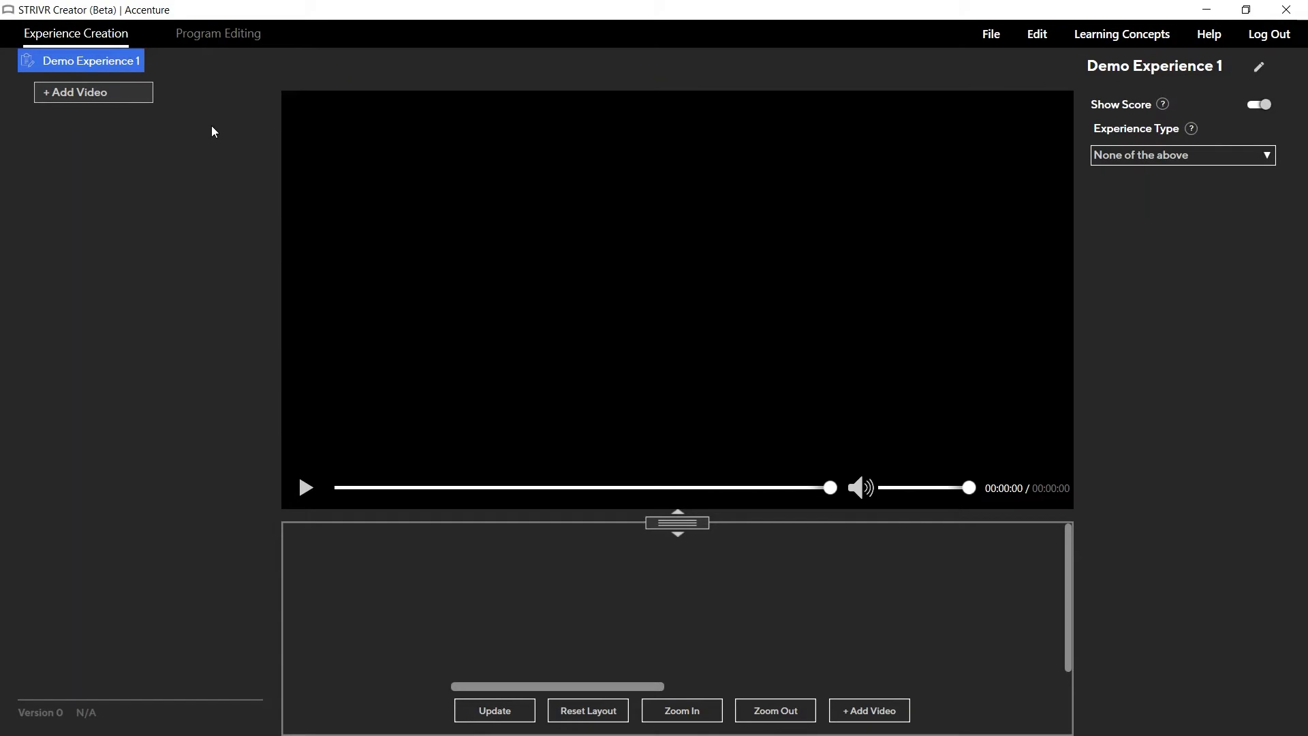
- Import all 15 demo videos, Demo_A2_00B_Looping through Demo_A2_07, from the local computer
click(123, 99)
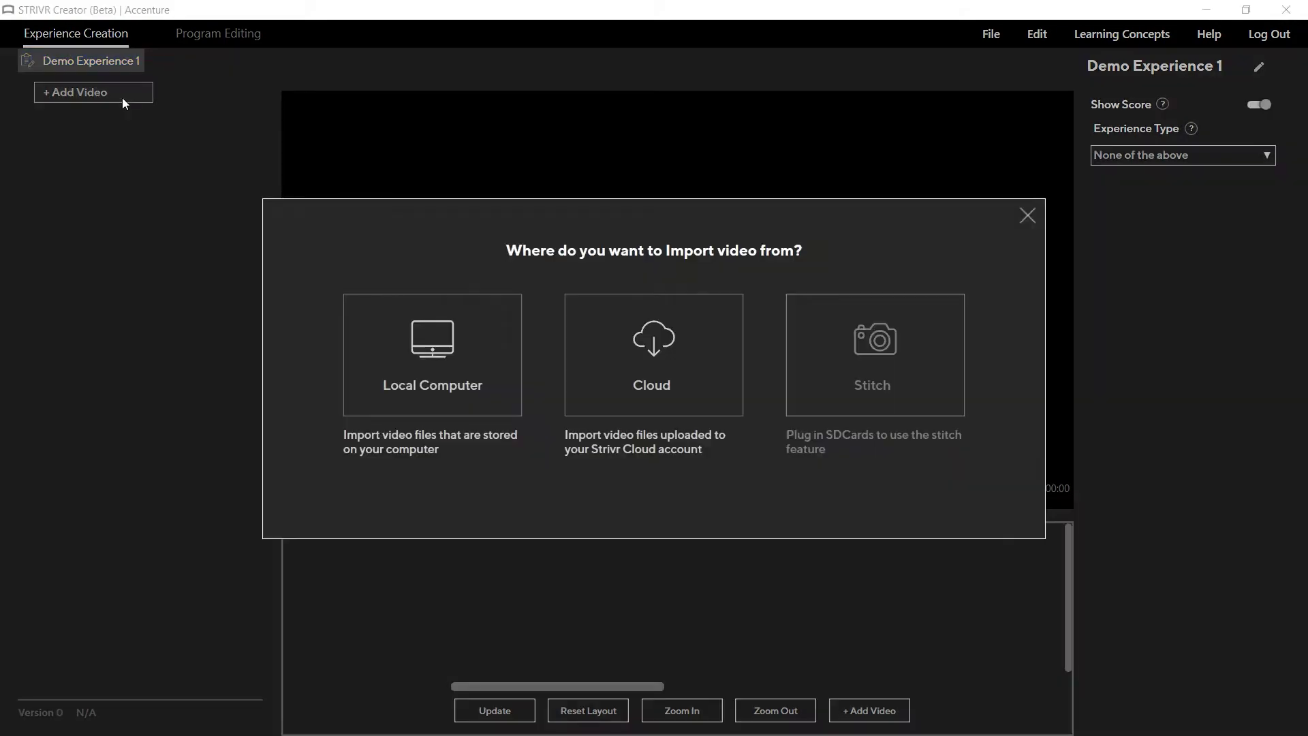
click(415, 309)
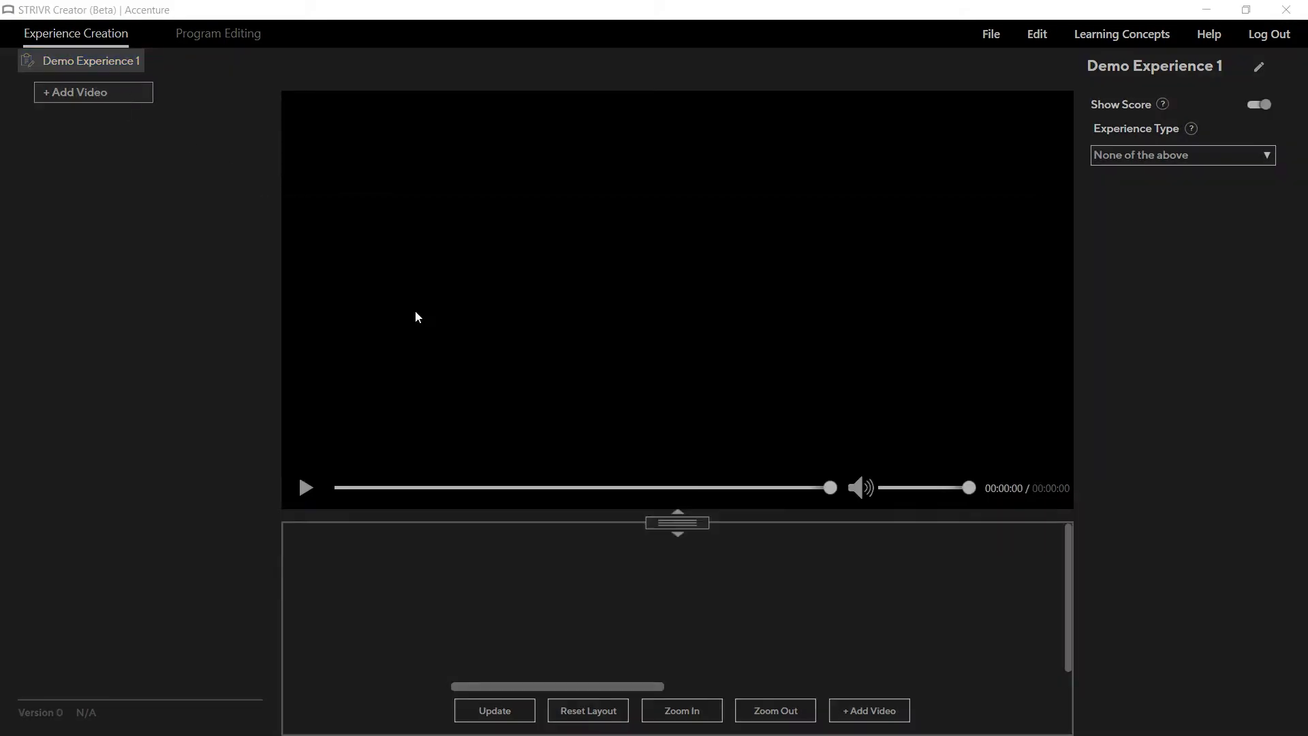
key(ctrl+a)
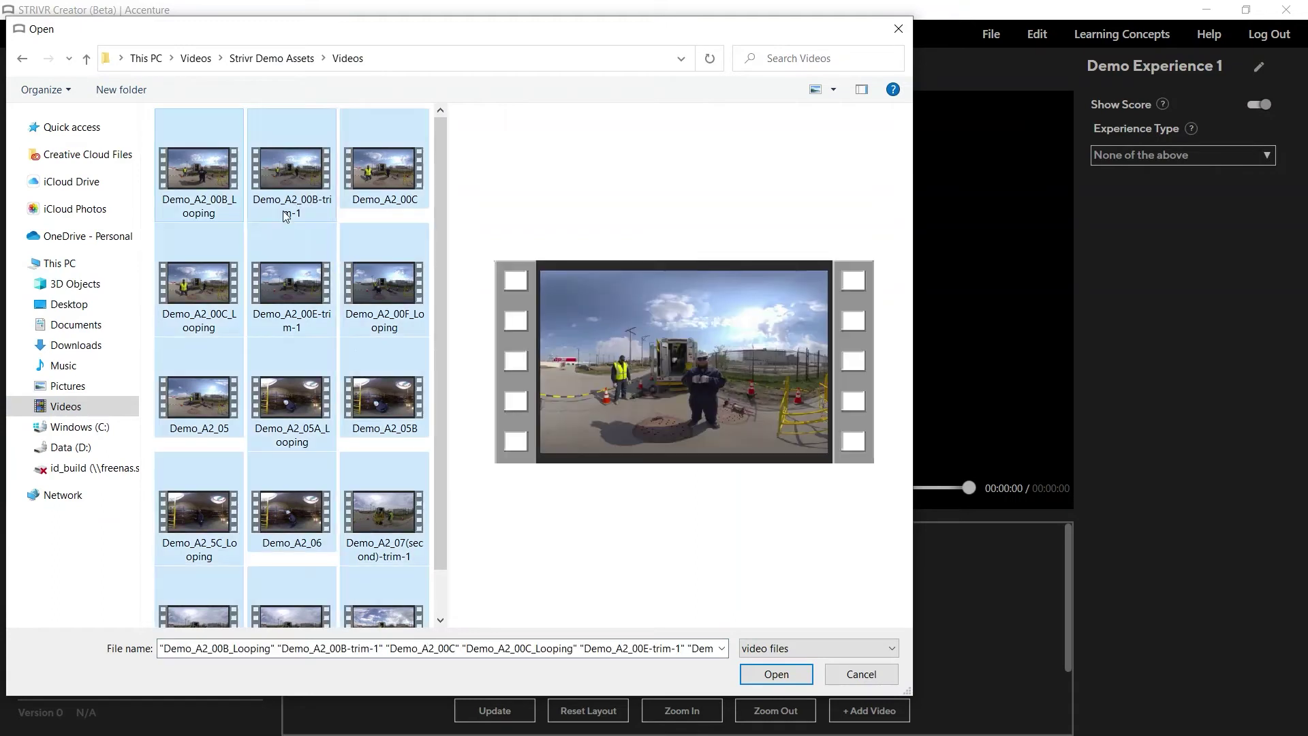
click(803, 680)
click(106, 448)
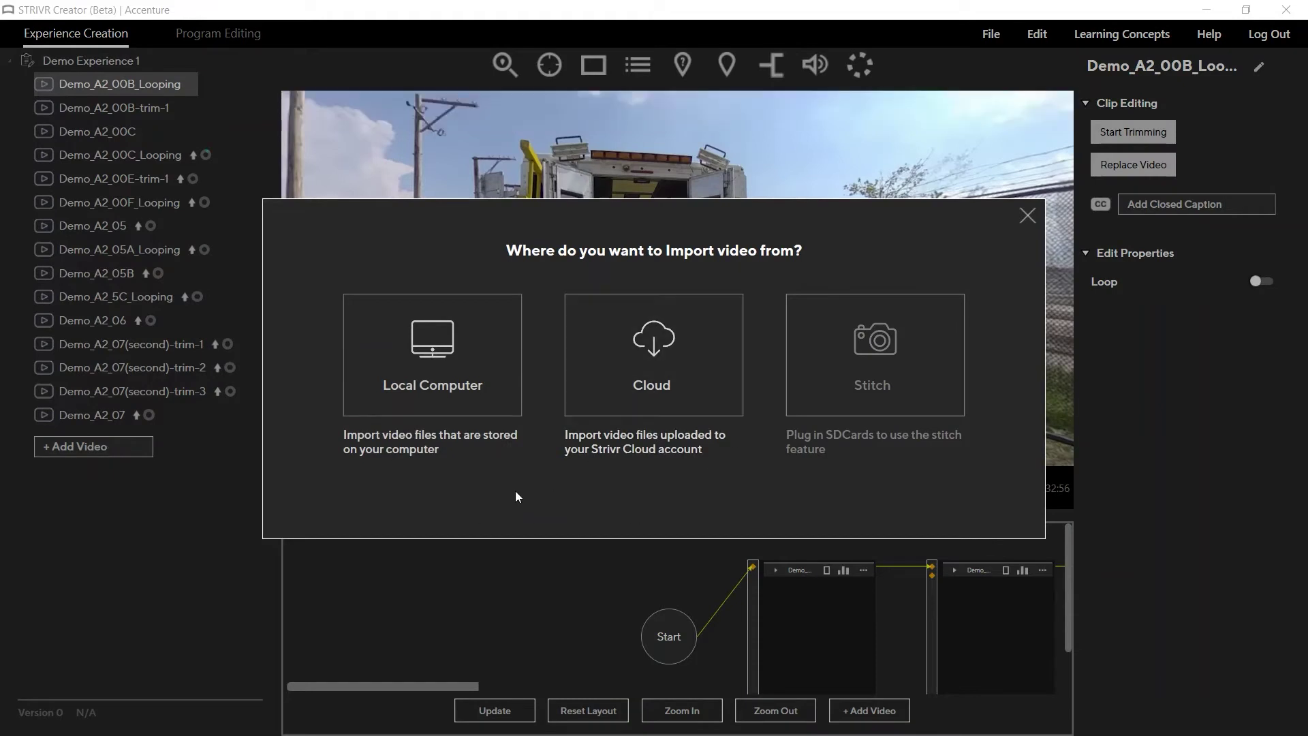
click(1028, 215)
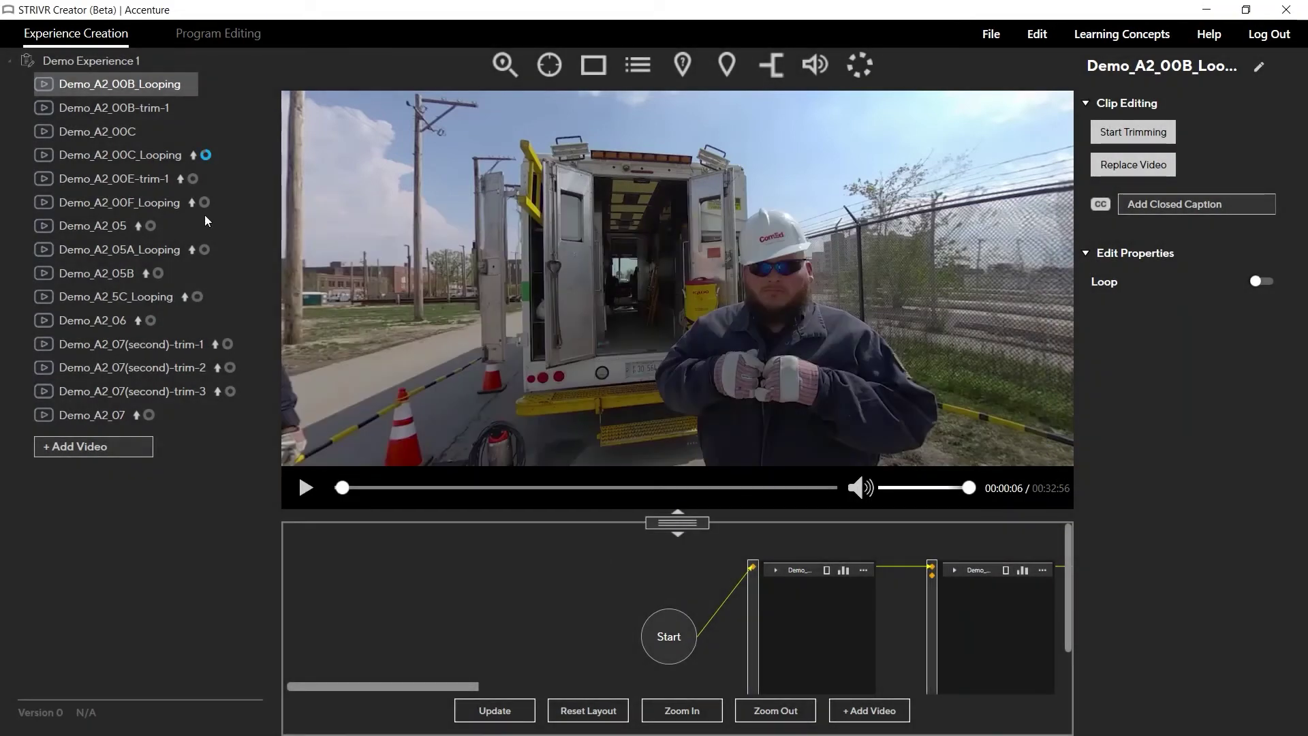
- Bring up the Demo_A2_00B_Looping clip's options menu, then dismiss it
right_click(162, 84)
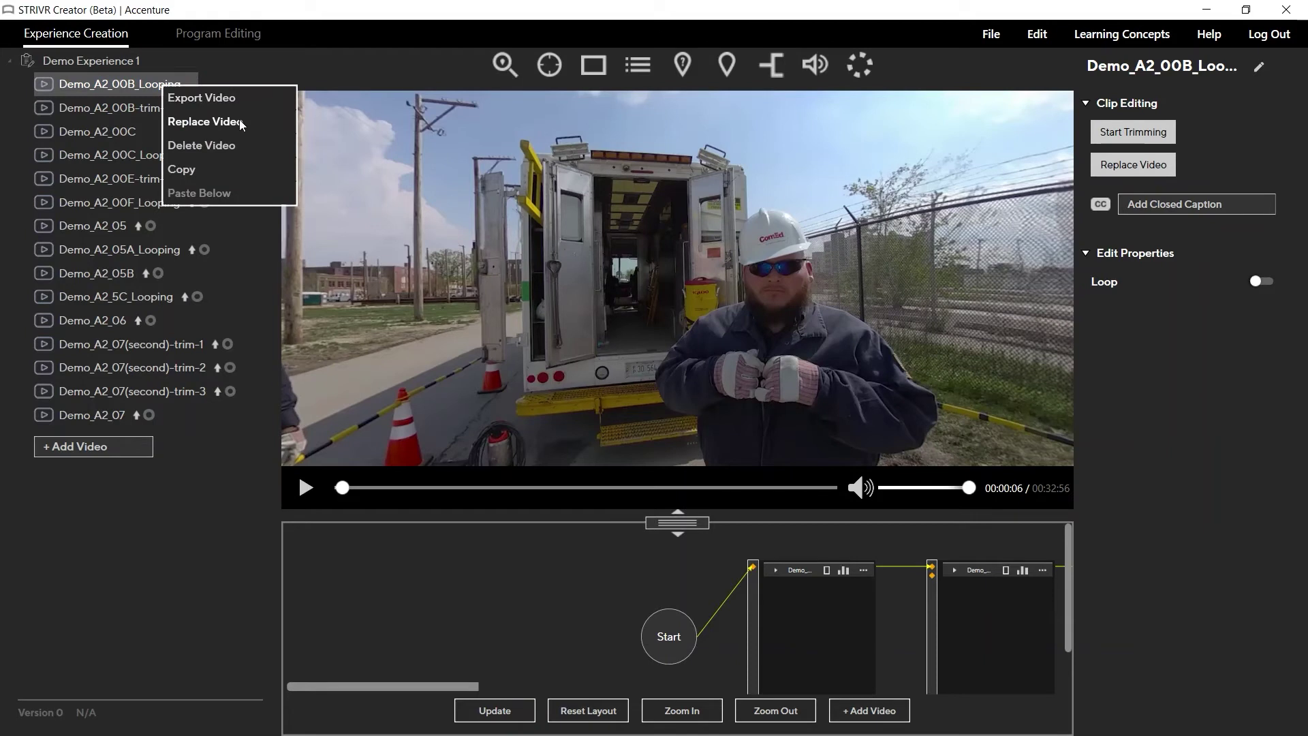
click(226, 533)
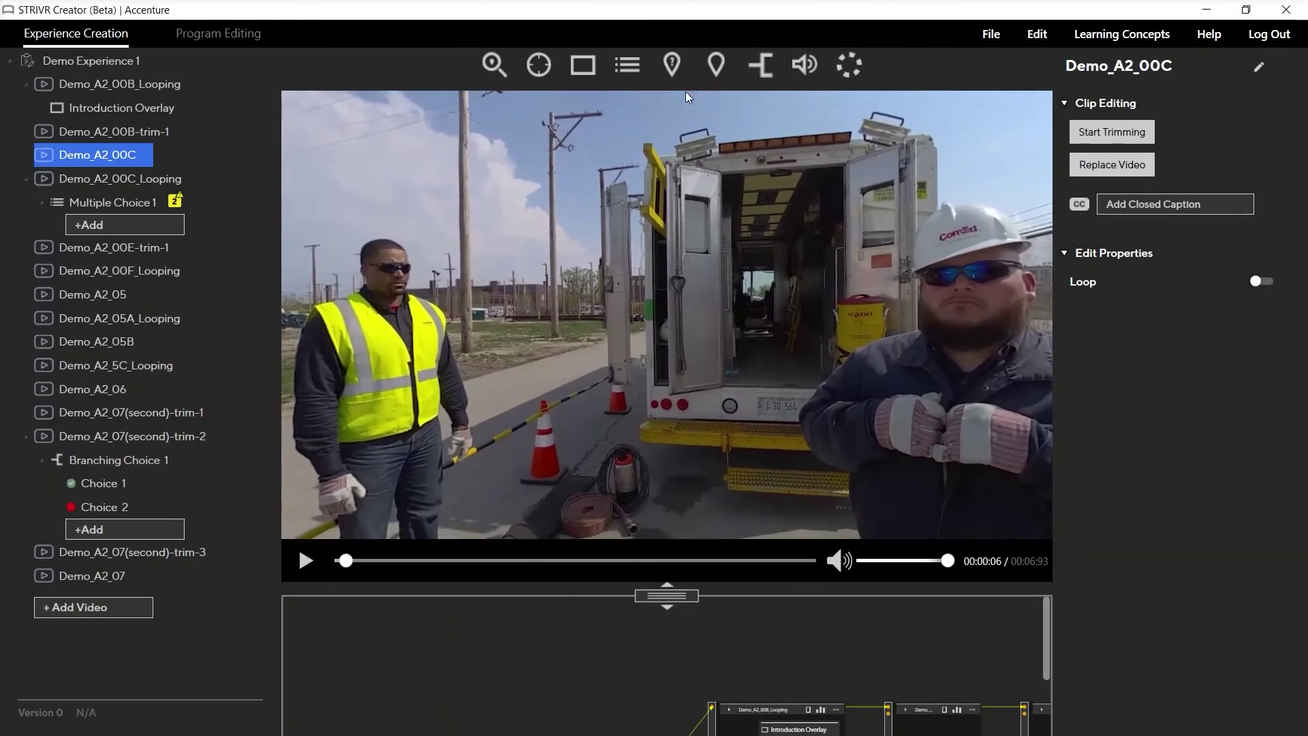
- Place Marker Question 1 in Demo_A2_00C's scene and set its Y position to 0.00
click(675, 70)
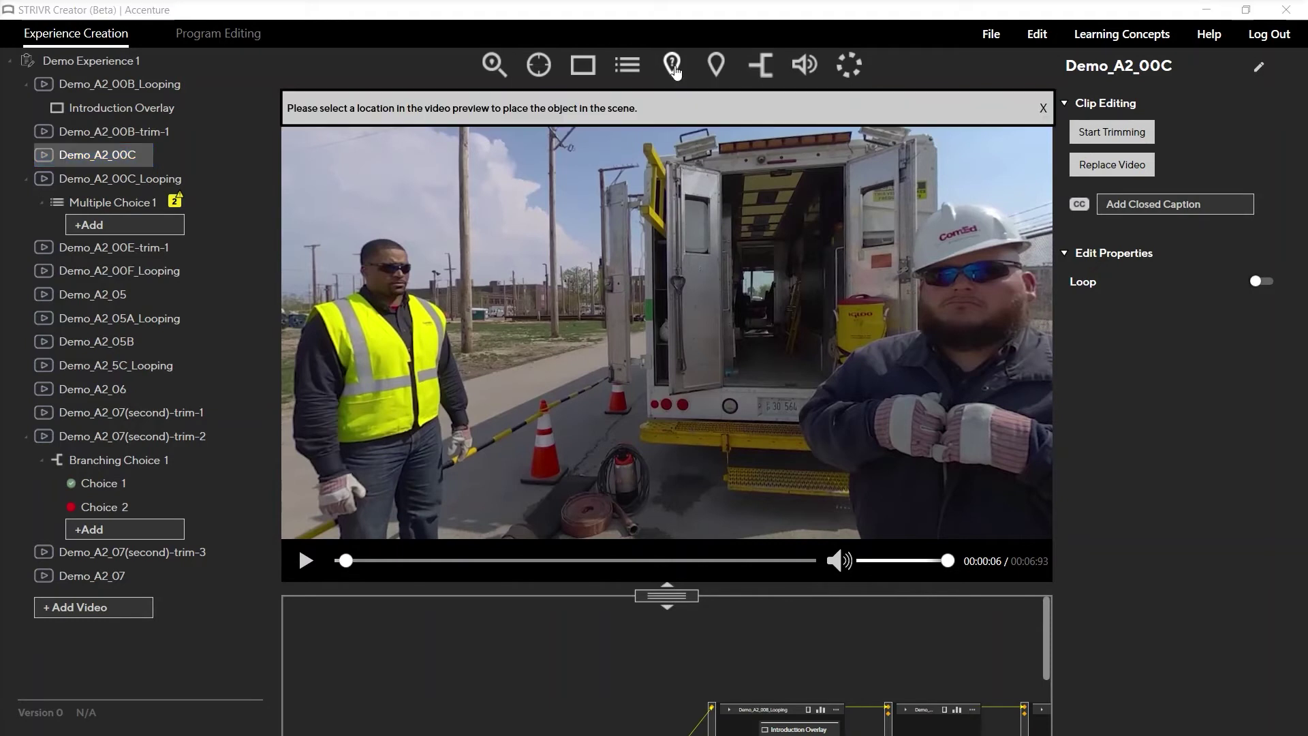
click(638, 299)
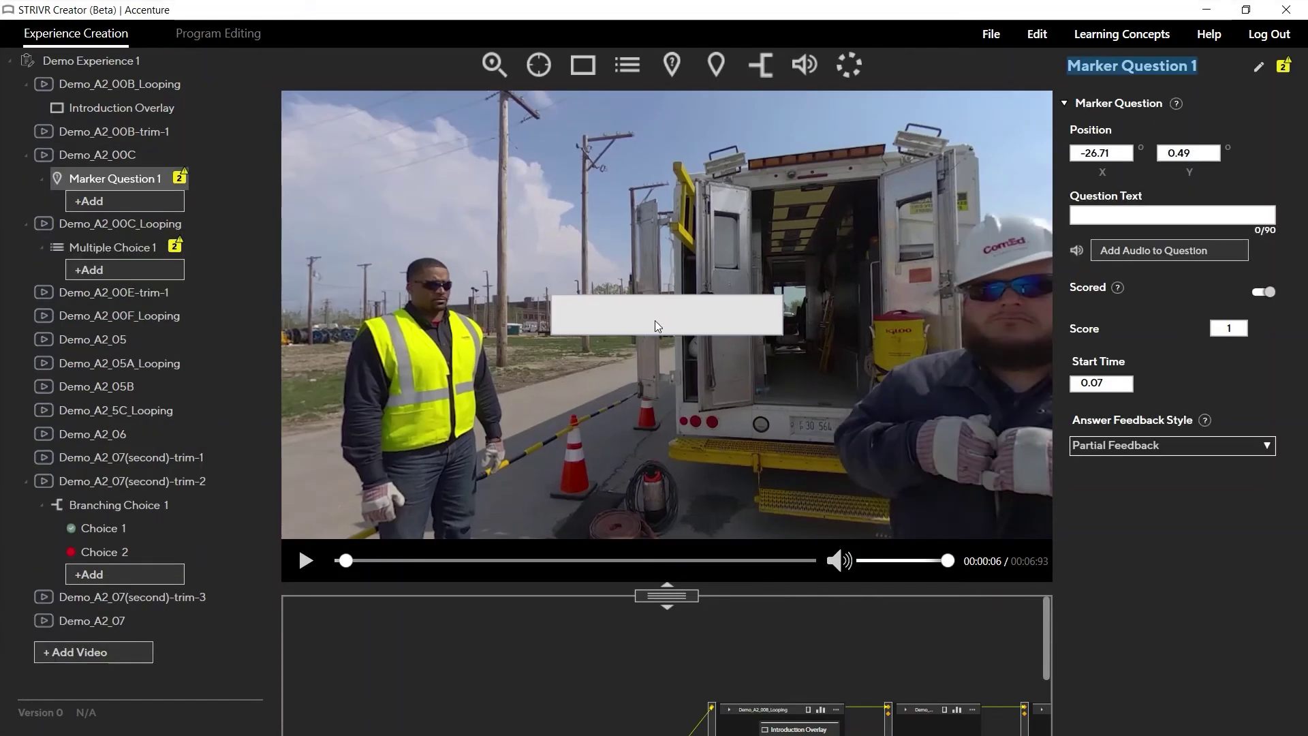
mouse_move(652, 324)
mouse_down()
mouse_move(681, 265)
mouse_move(634, 254)
mouse_move(641, 364)
mouse_move(706, 307)
mouse_move(675, 301)
mouse_up()
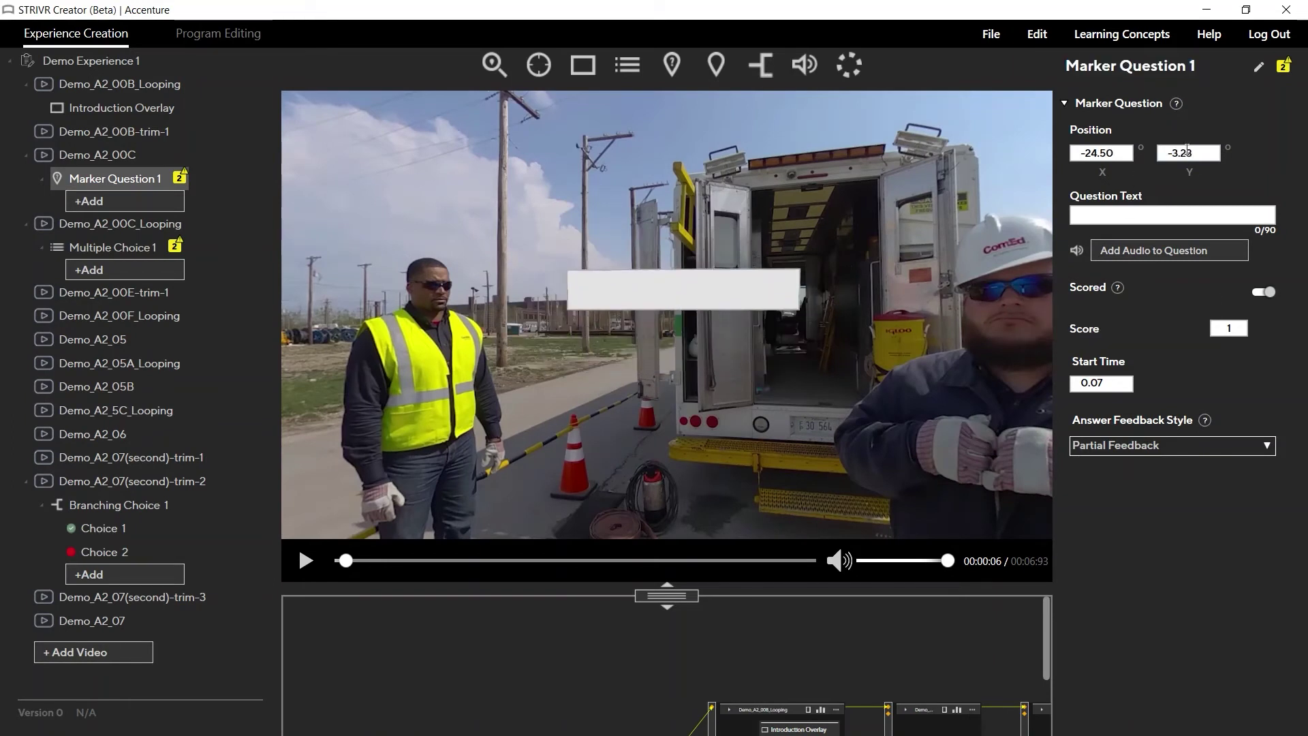
drag(1210, 150, 1156, 160)
text(0)
key(Return)
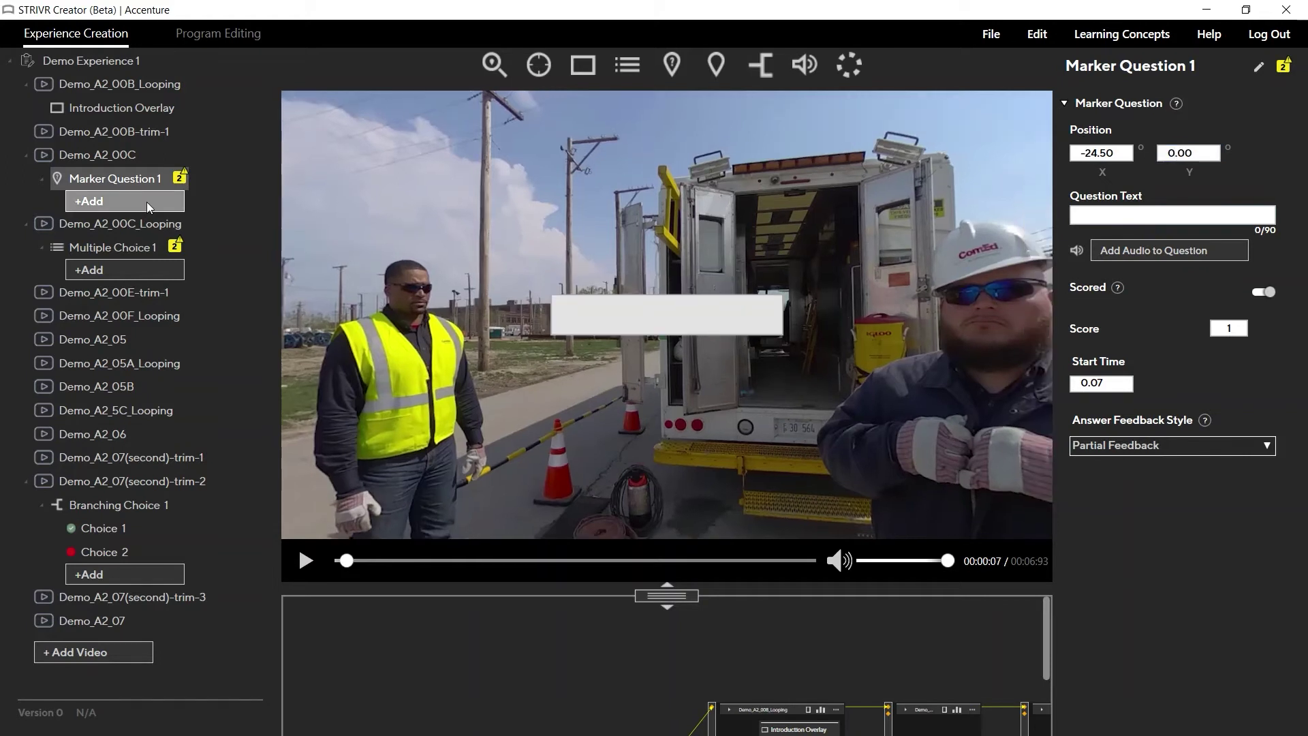
- Add Choice 1 and Choice 2 to Marker Question 1, placing their markers up-left and up-right
click(146, 200)
click(150, 202)
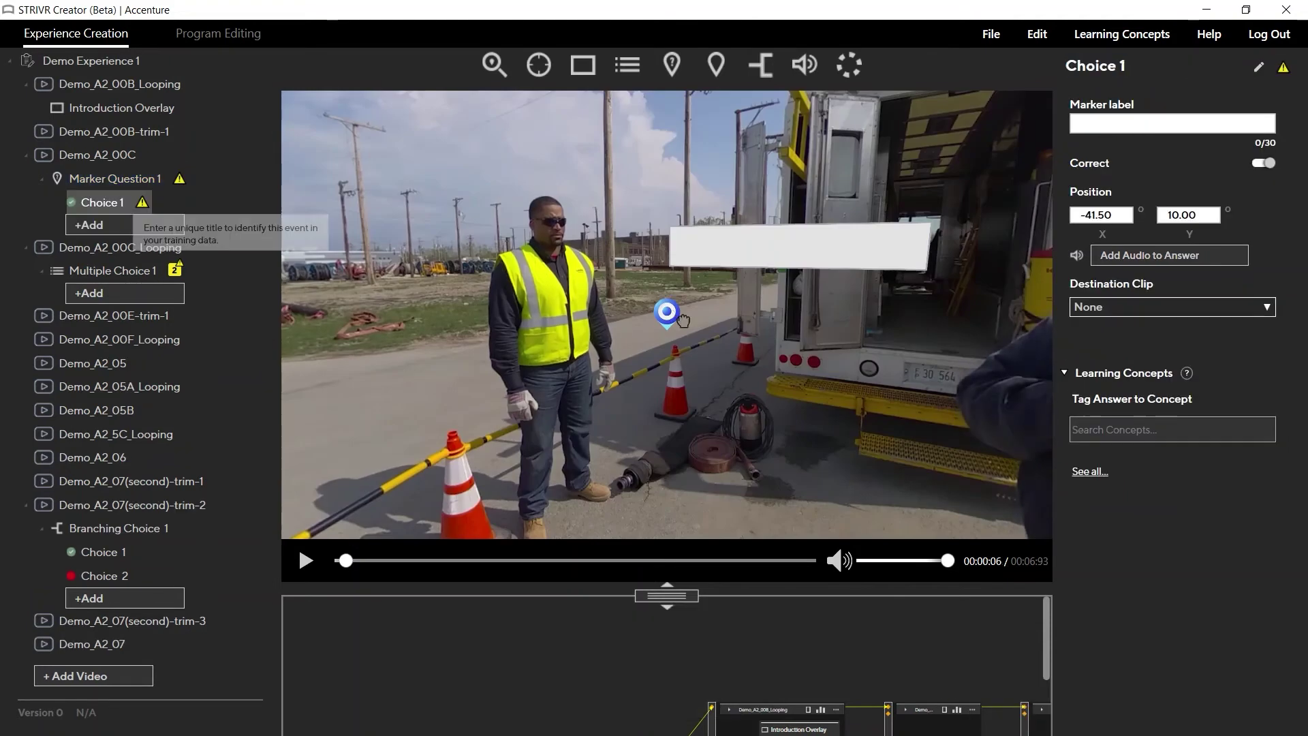
mouse_move(678, 317)
mouse_down()
mouse_move(614, 205)
mouse_move(558, 182)
mouse_up()
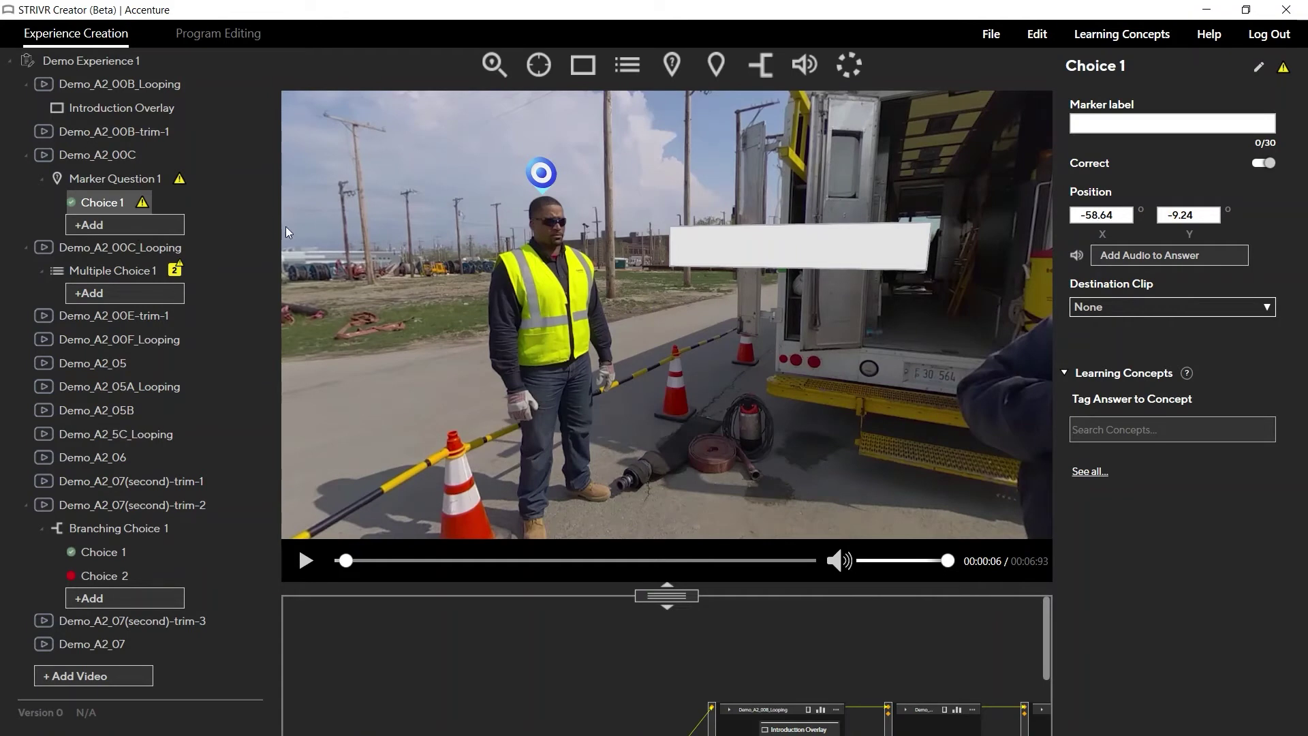
click(154, 227)
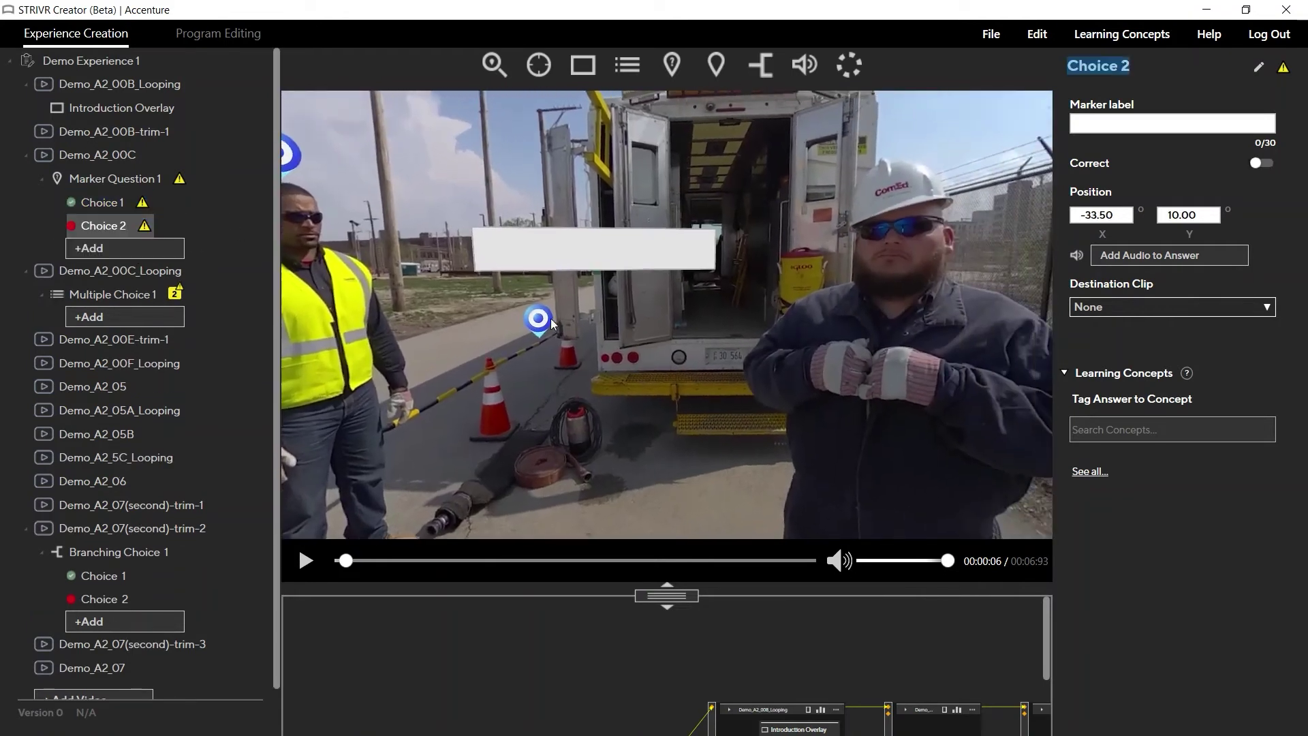
mouse_move(548, 326)
mouse_down()
mouse_move(631, 294)
mouse_move(887, 139)
mouse_up()
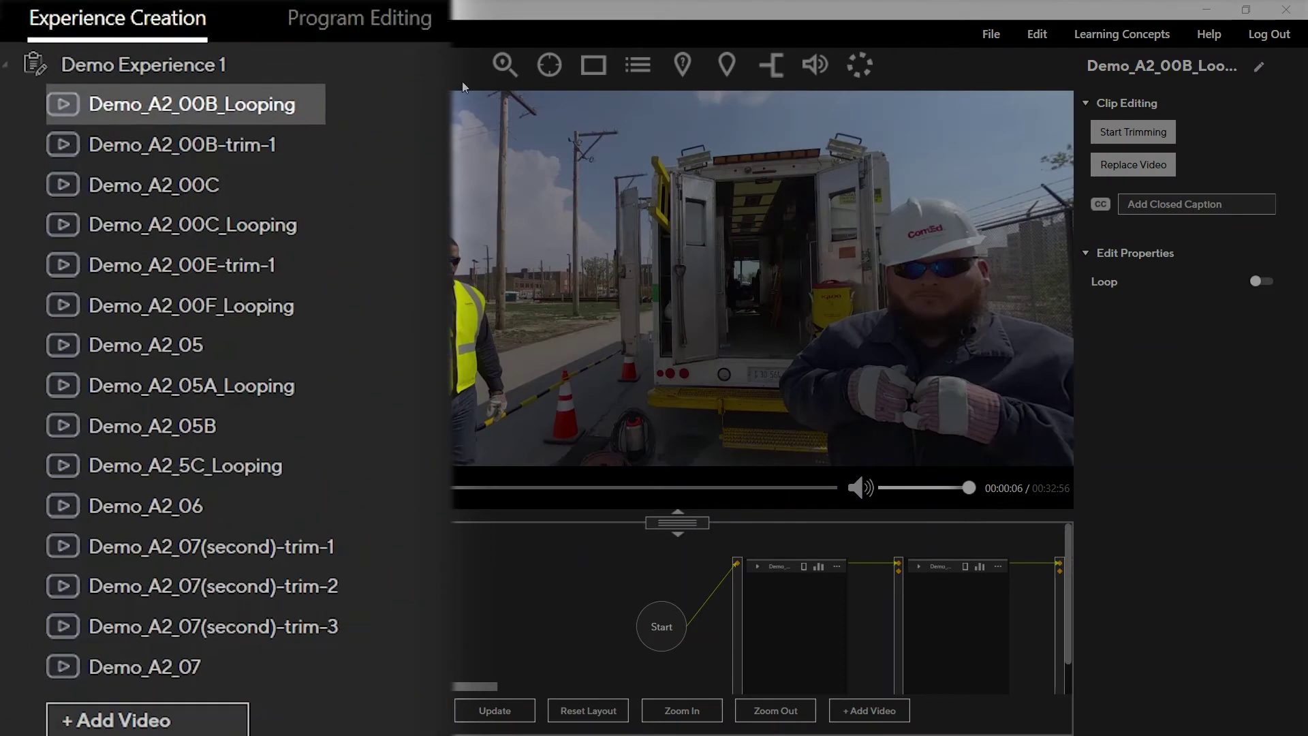
- Add an overlay to Demo_A2_00B_Looping and rename Overlay 1 to 'Introduction Overlay'
click(594, 65)
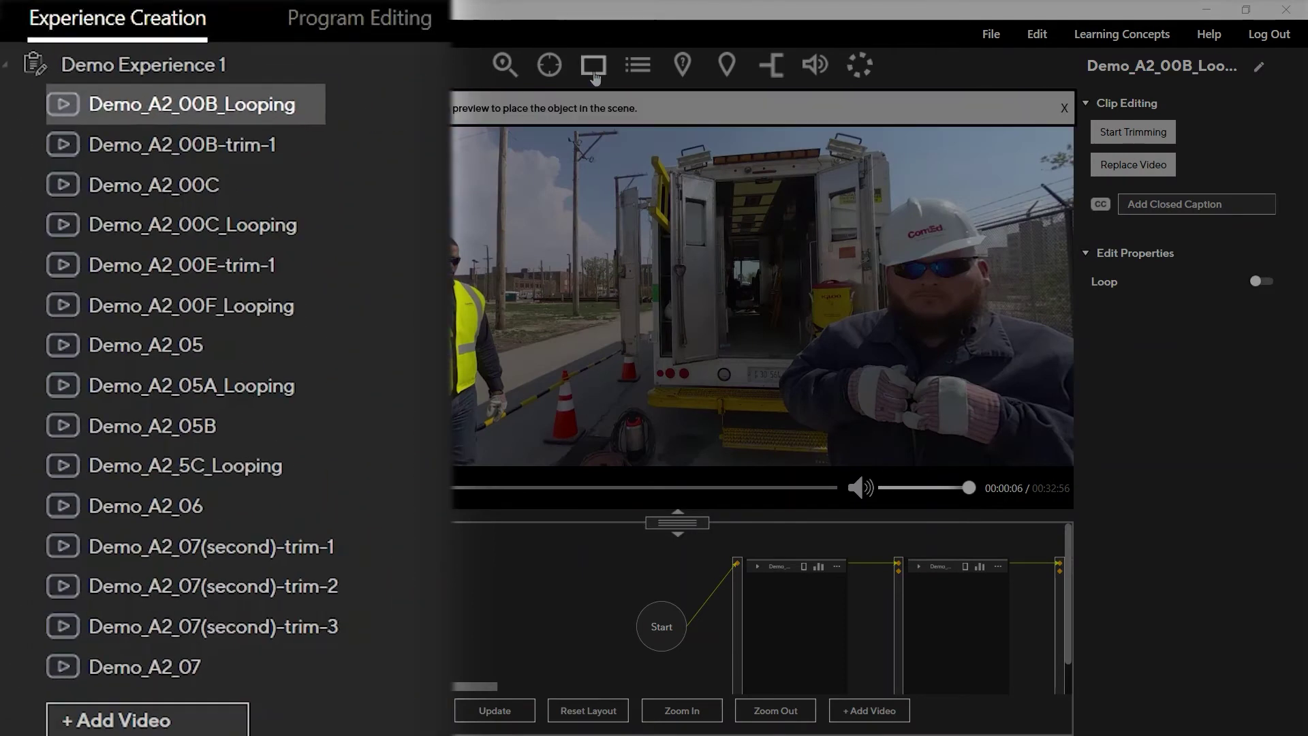
click(643, 280)
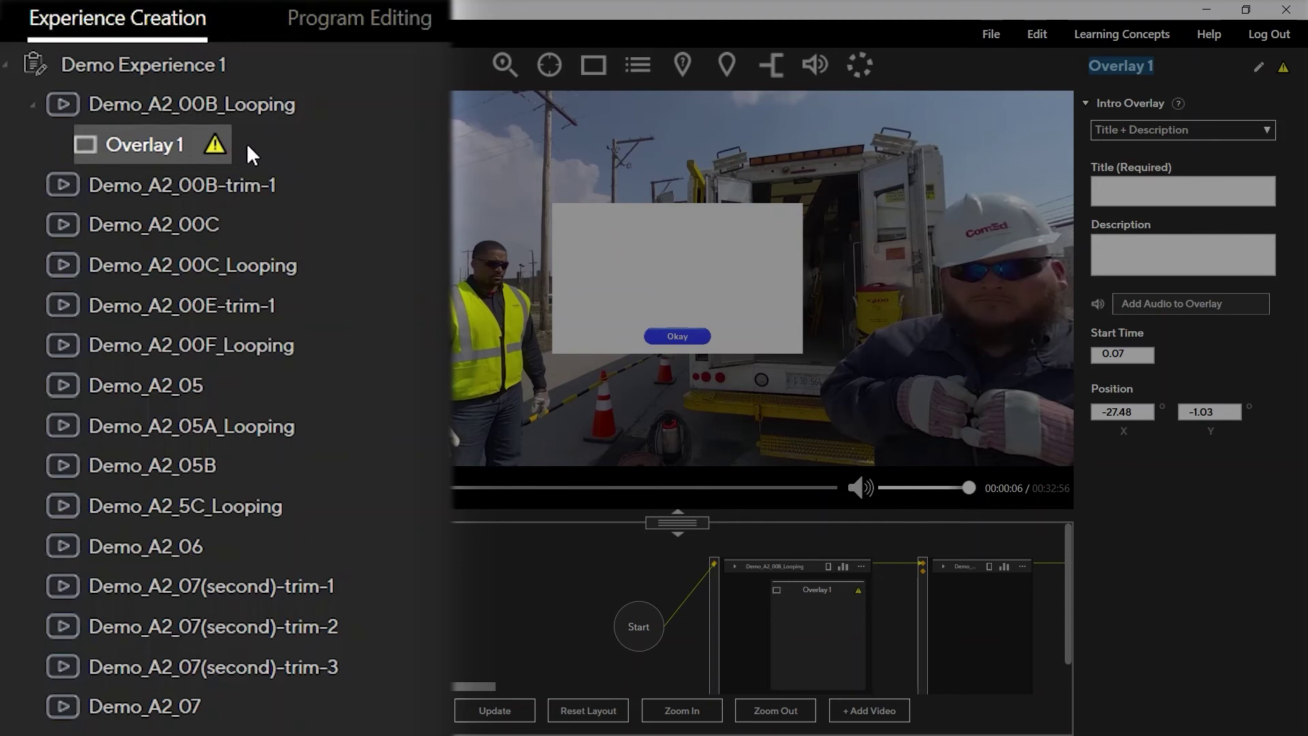
mouse_move(216, 145)
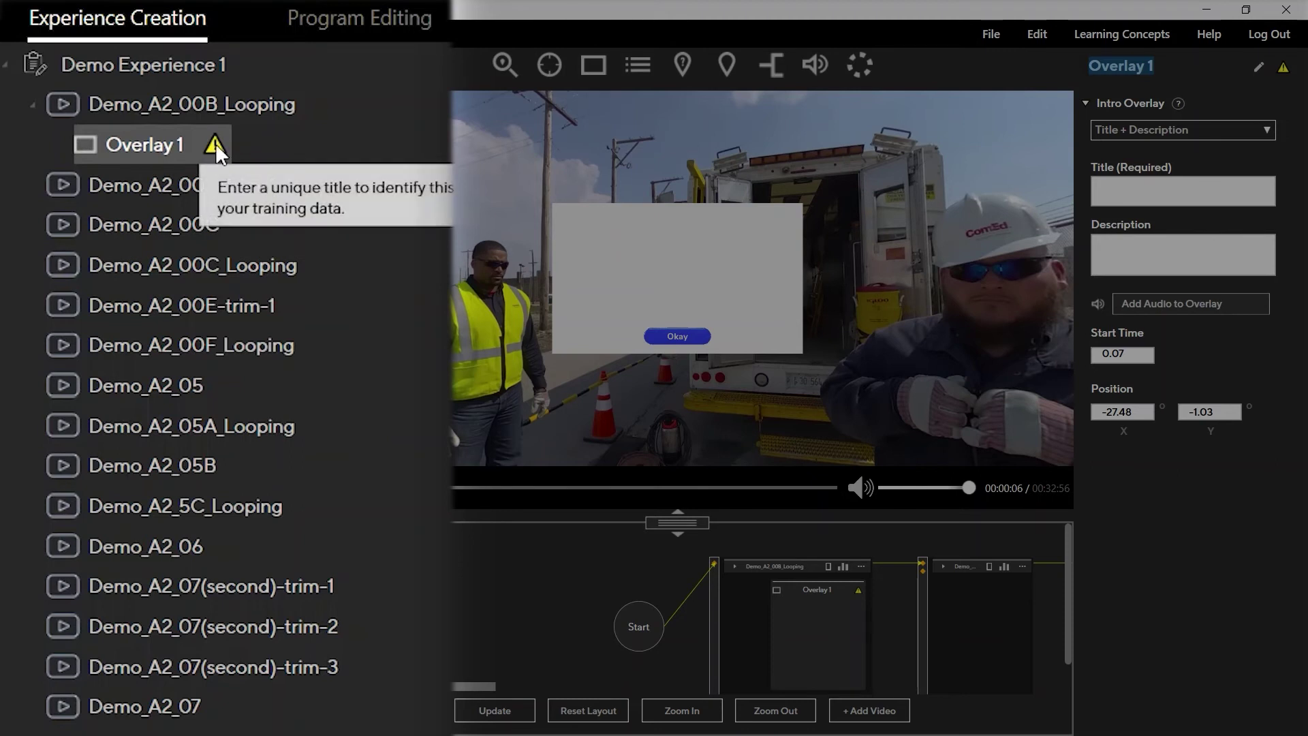
double_click(169, 145)
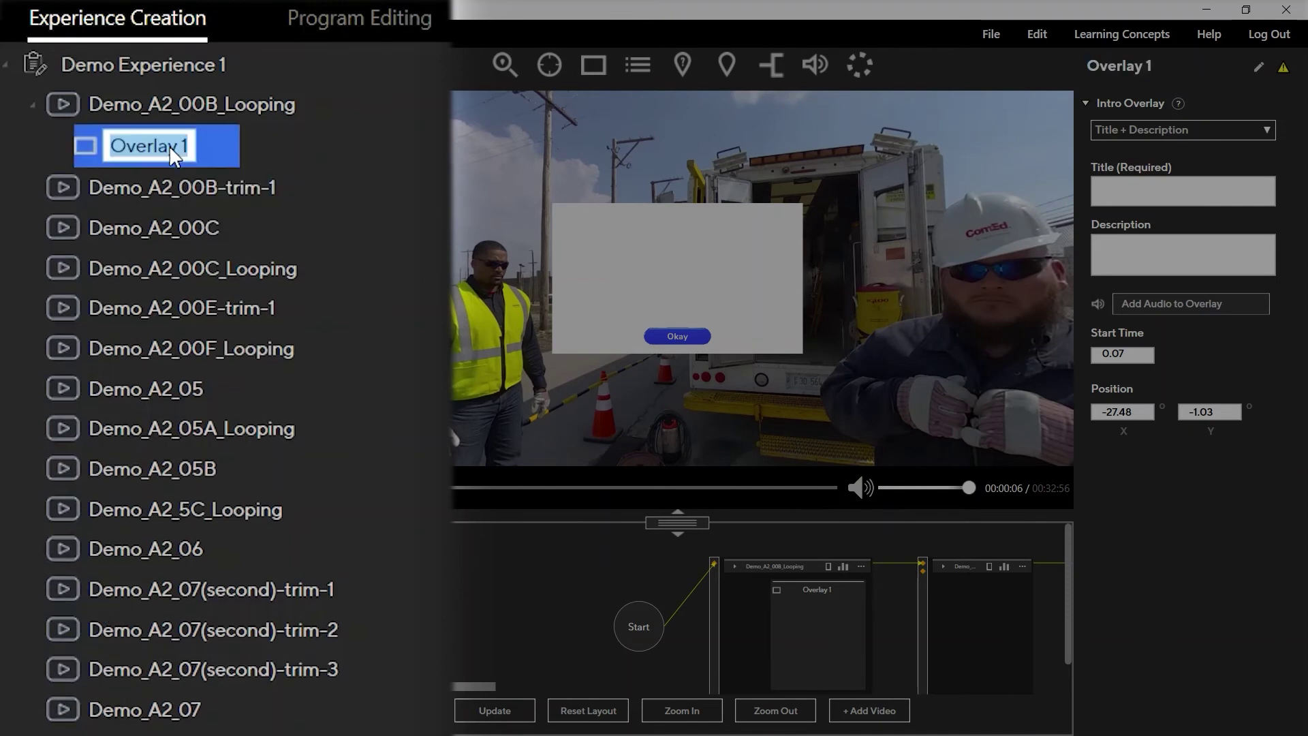
text(Introduction)
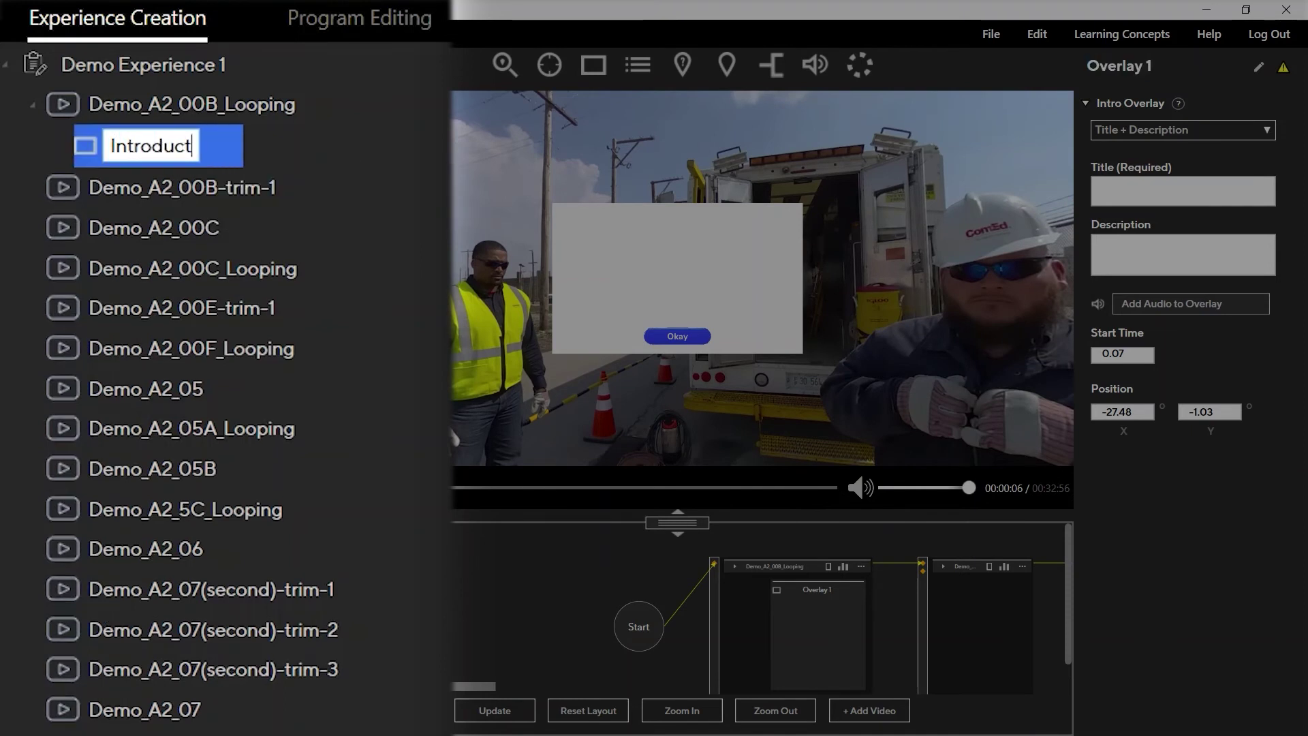
text( Overlay)
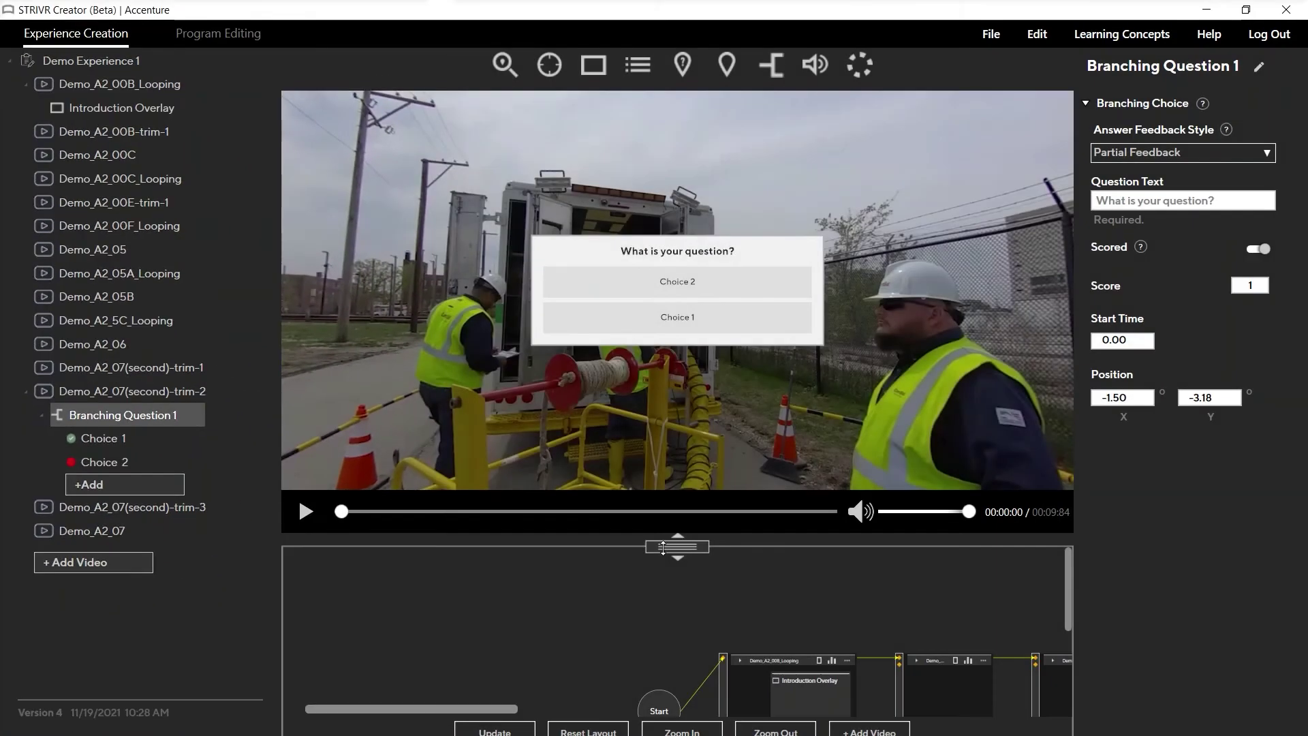
drag(677, 546, 671, 141)
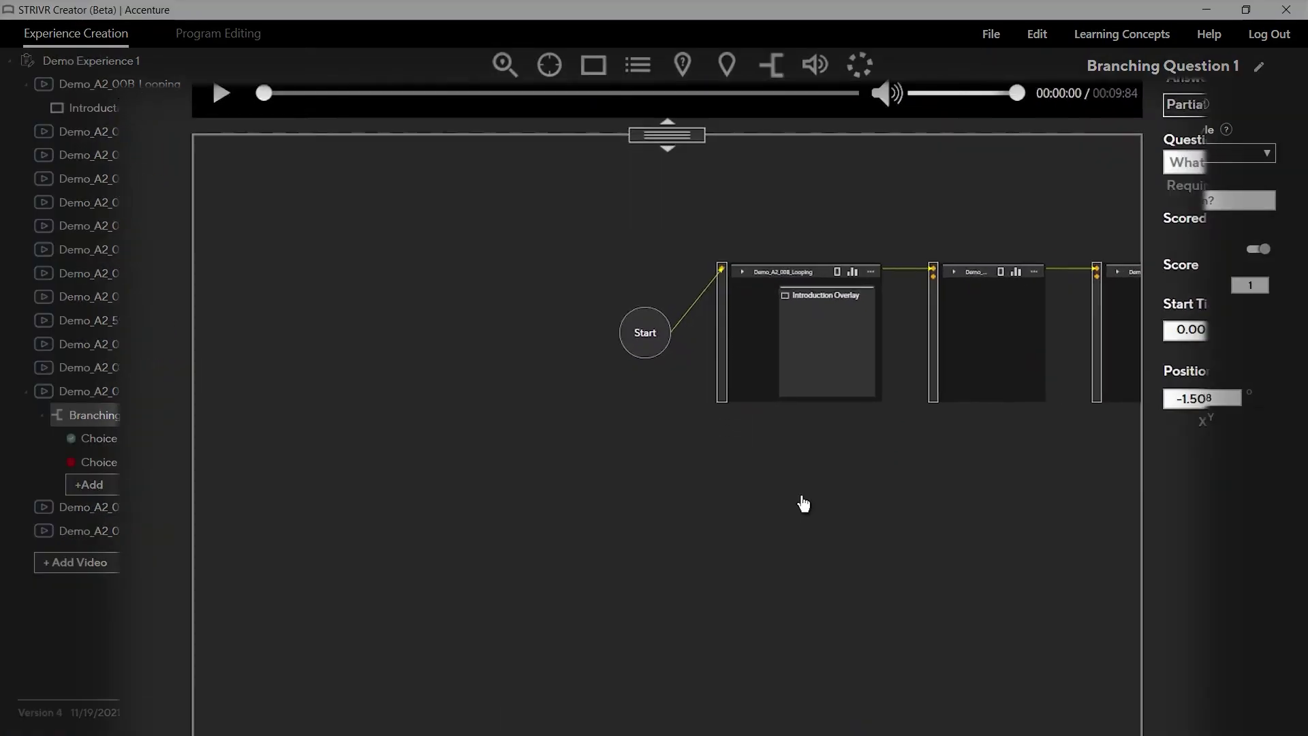
drag(1072, 584, 170, 598)
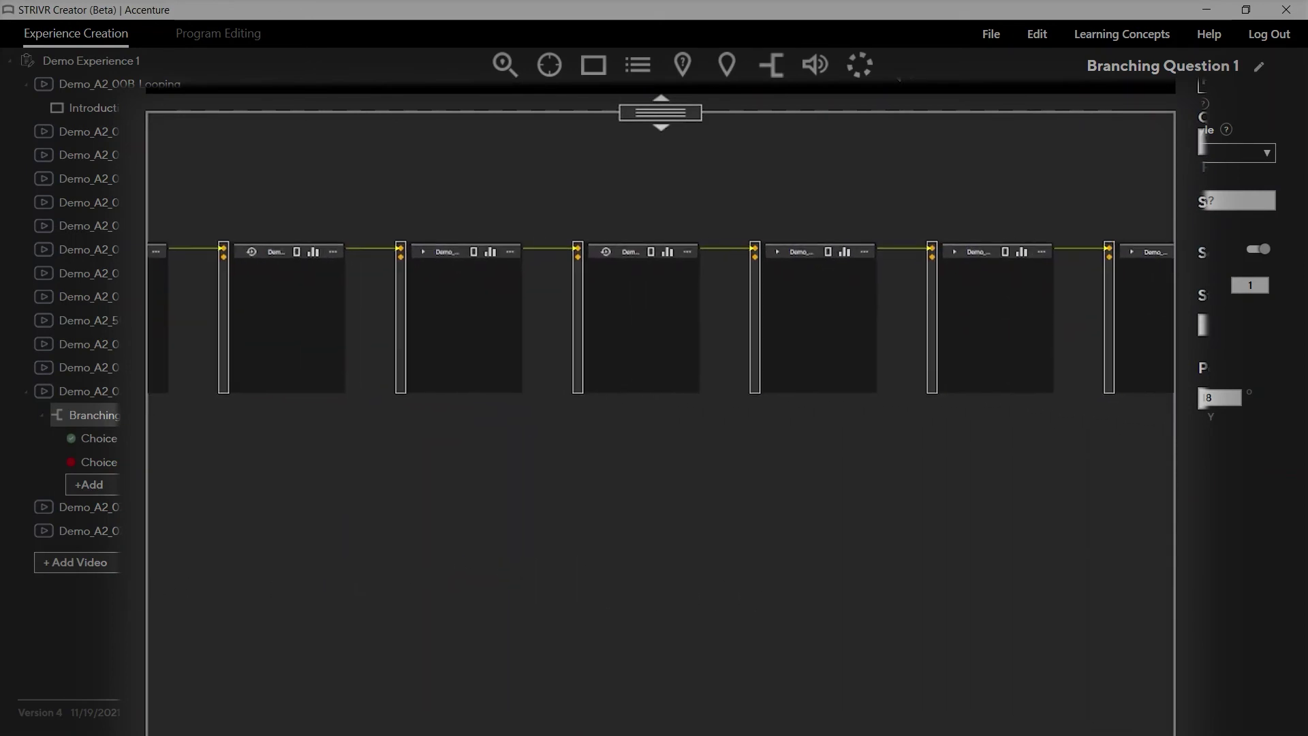
drag(1037, 552, 251, 567)
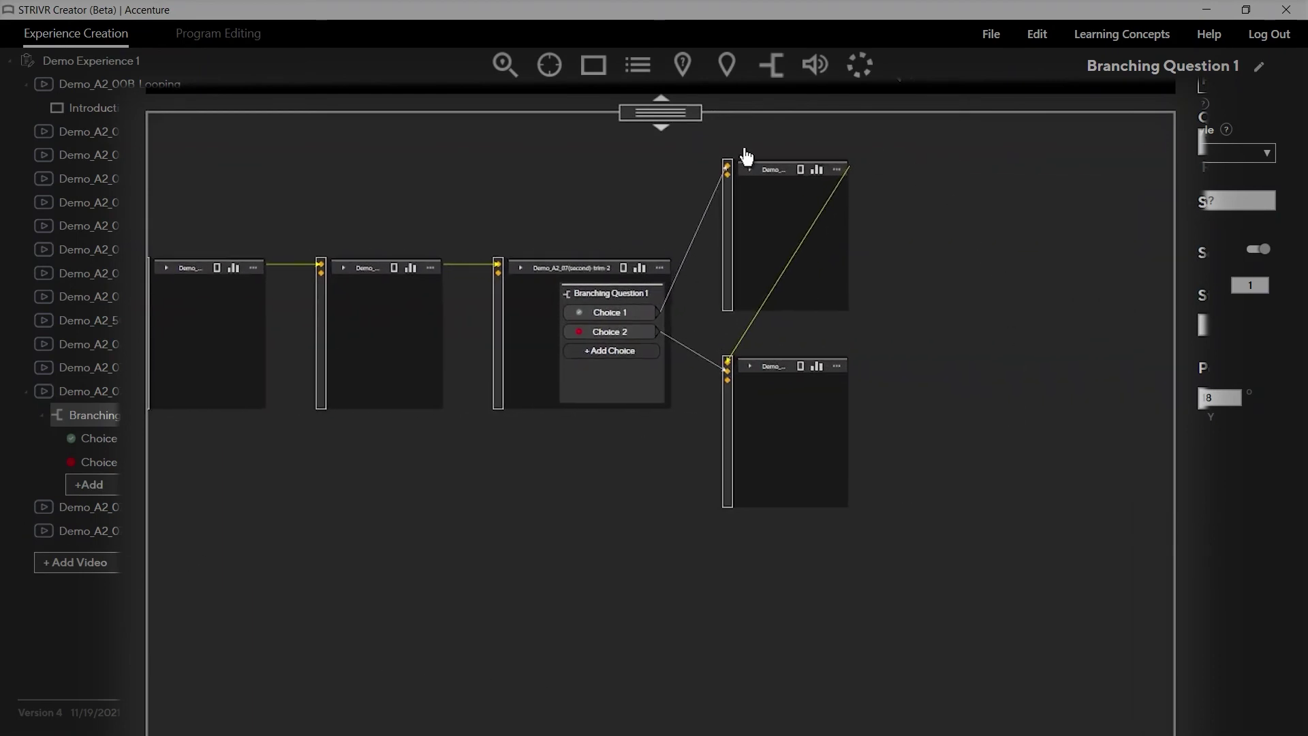
click(660, 113)
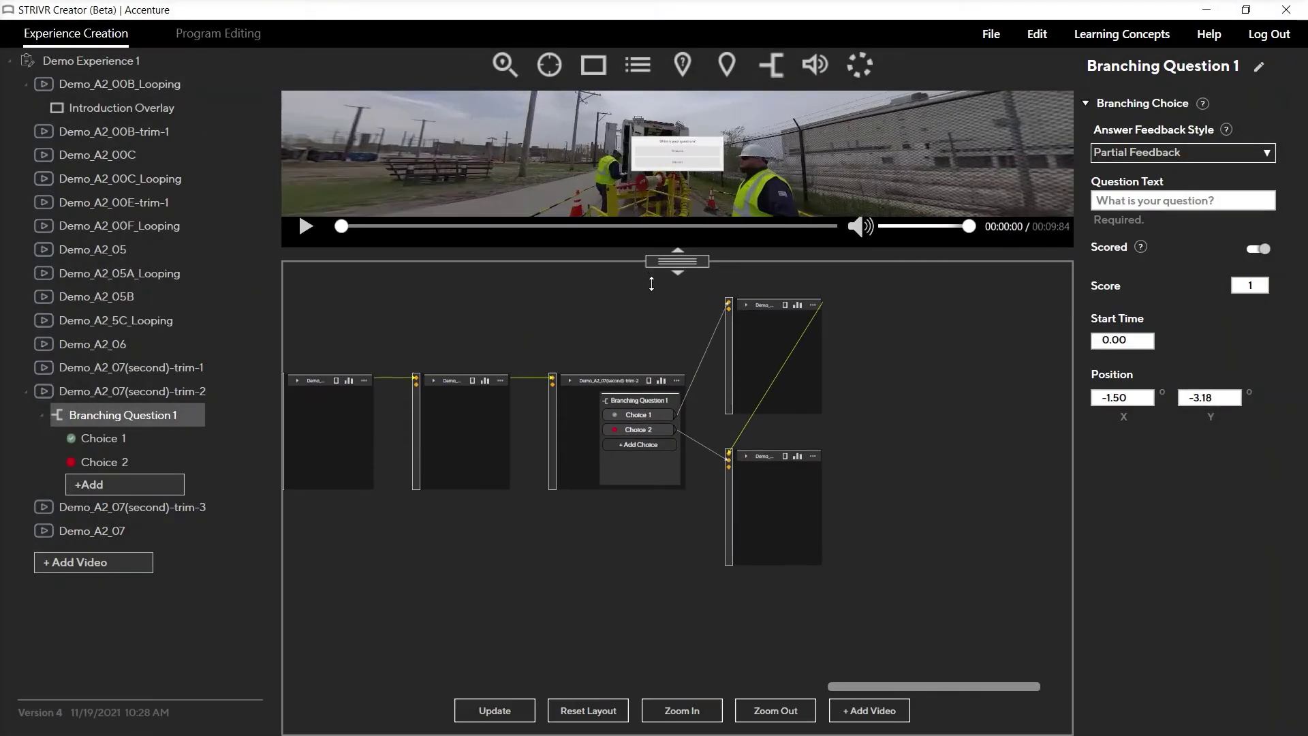
drag(651, 283, 665, 537)
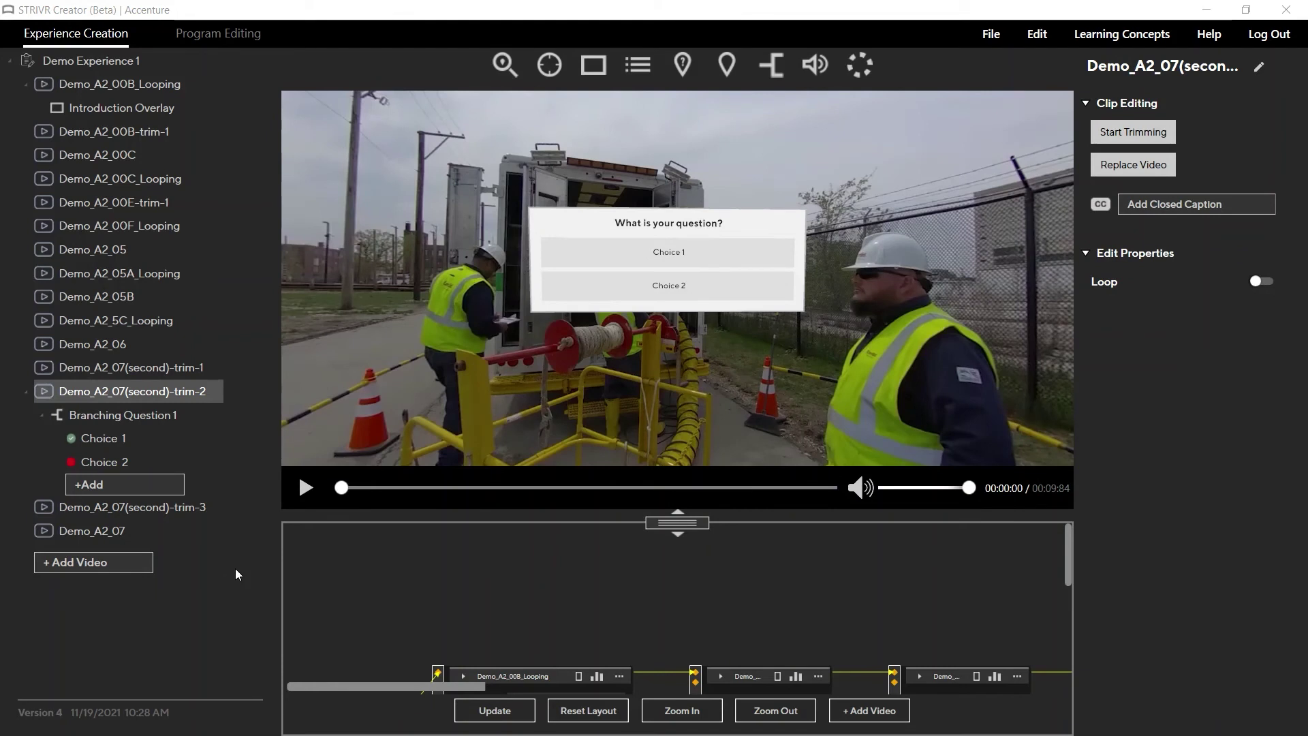
- Keep Branching Question 1's answer feedback style set to Partial Feedback
click(168, 418)
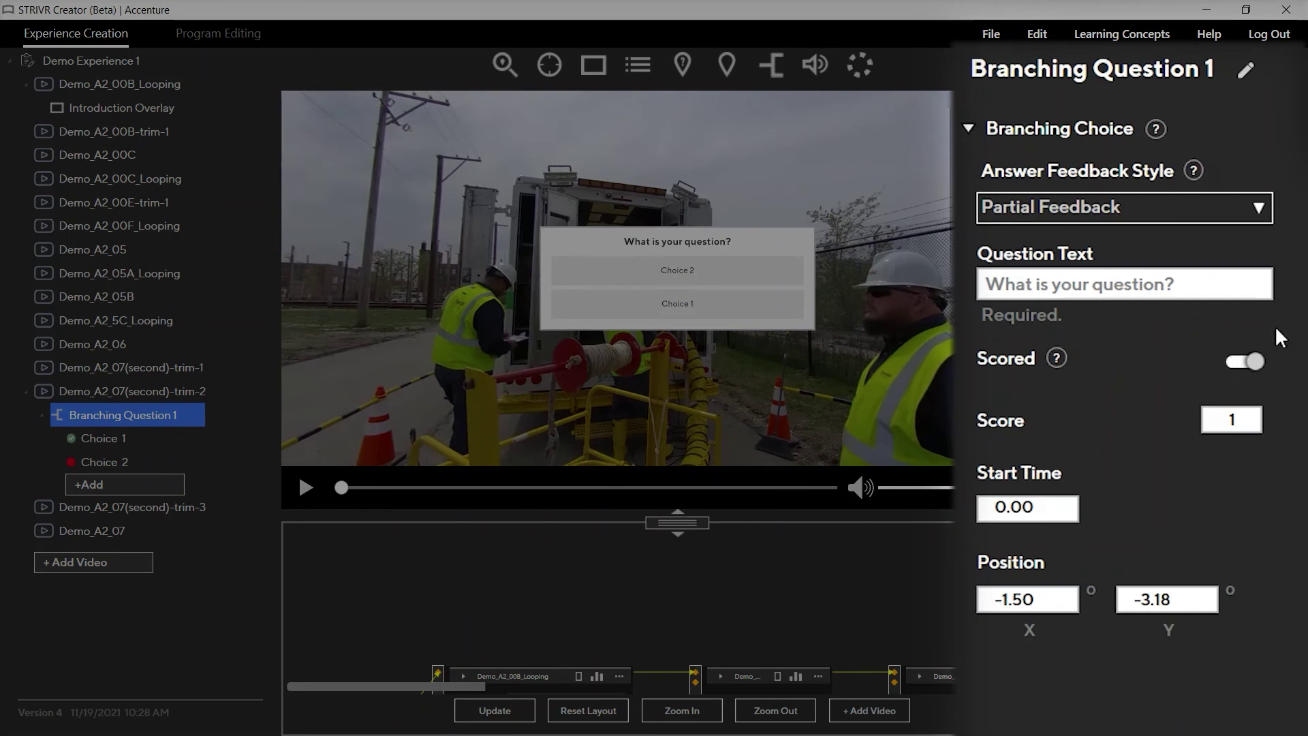
click(1266, 203)
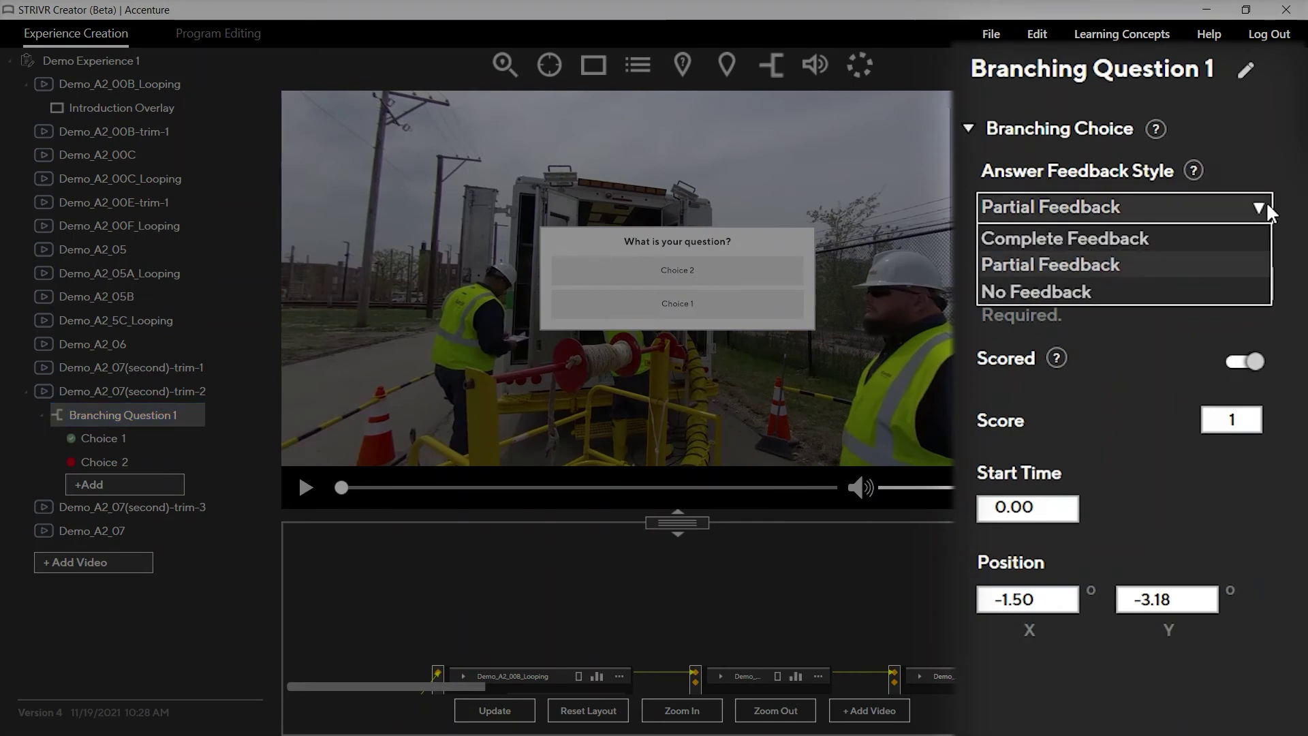
click(1265, 199)
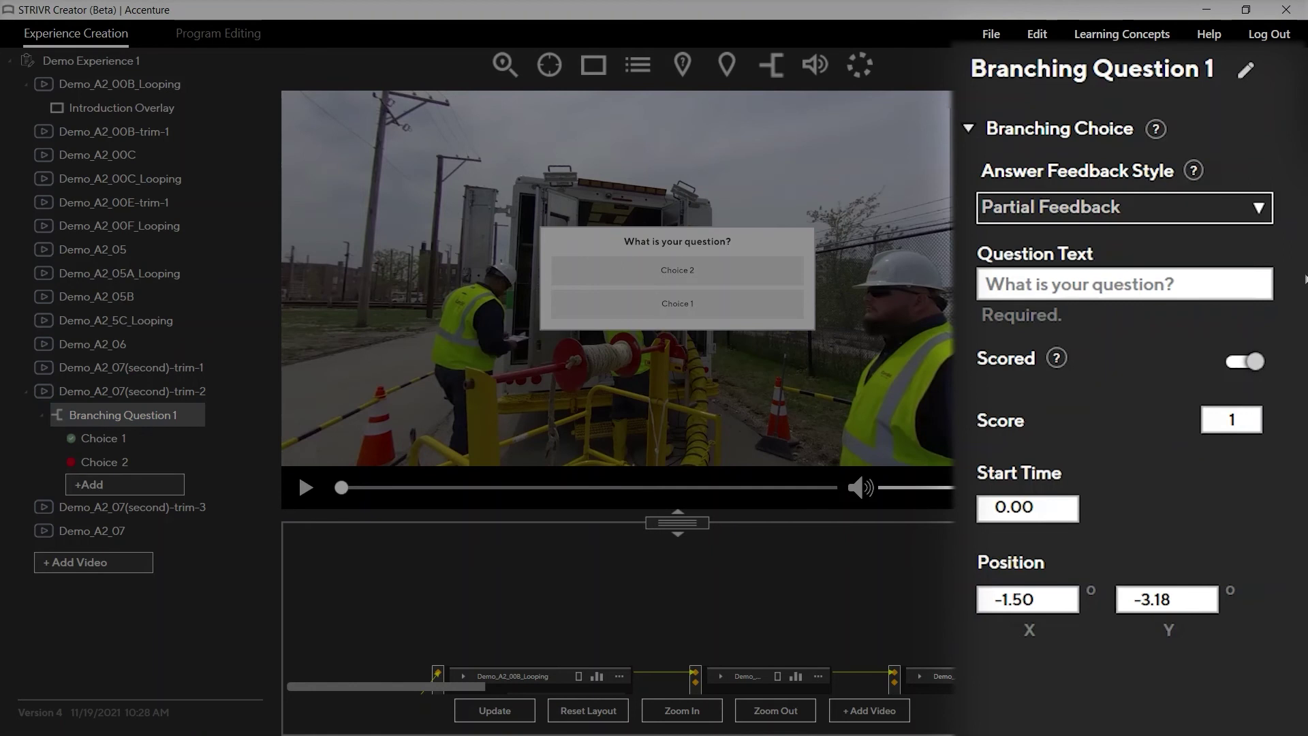
mouse_move(1146, 259)
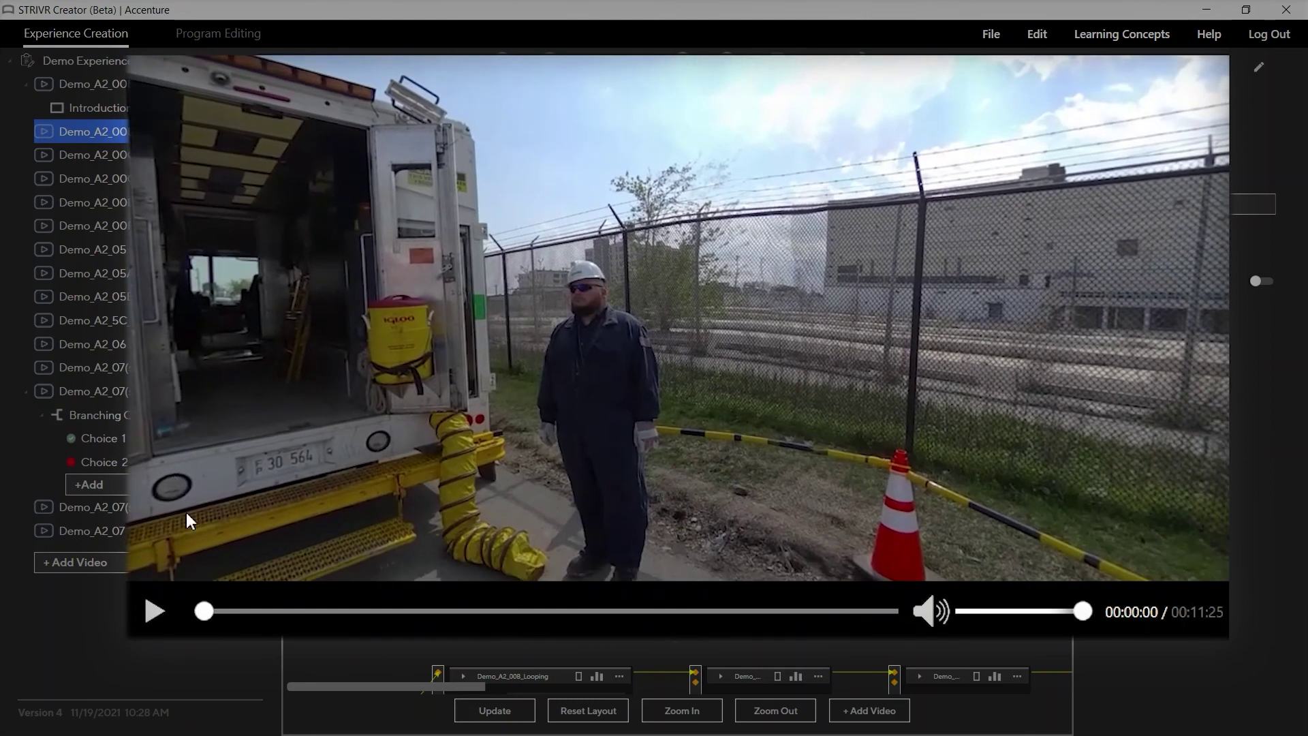
- Play the Demo_A2_00B-trim-1 preview, scrub to 00:07:76, and toggle the audio off and on
click(153, 613)
click(158, 616)
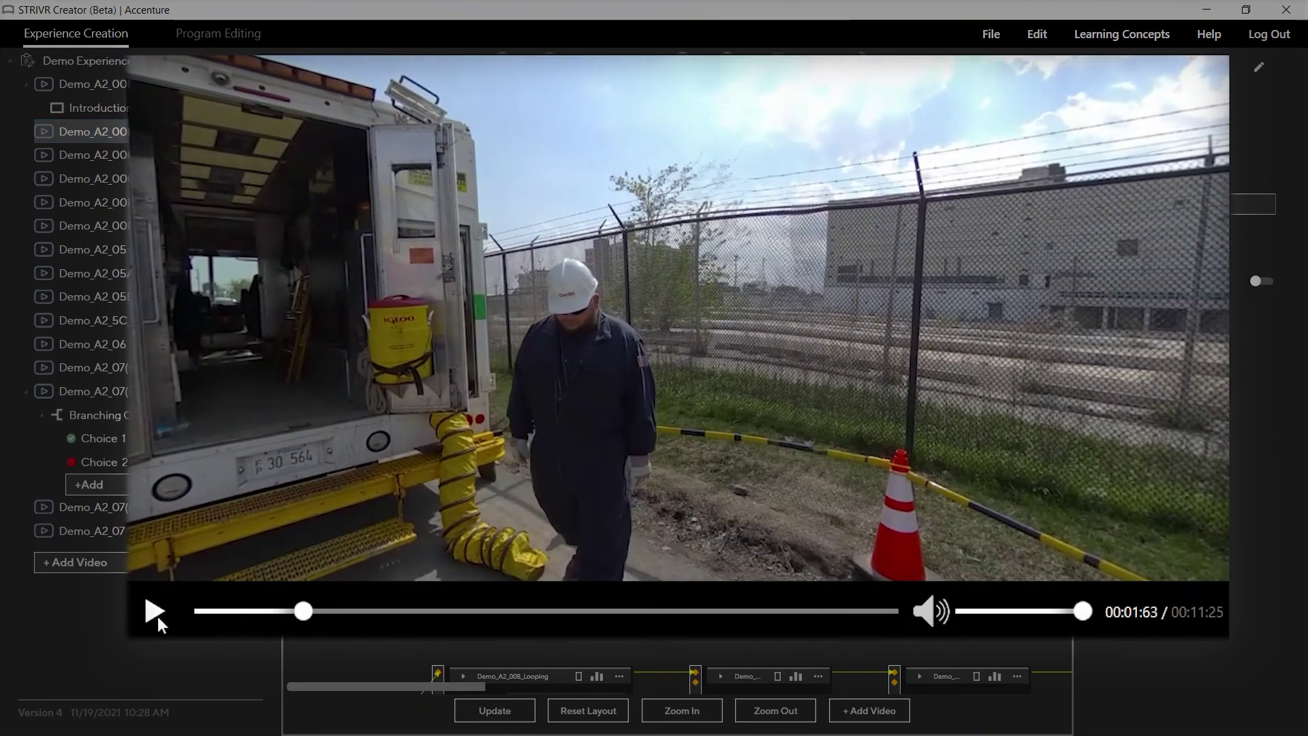
drag(327, 610, 681, 611)
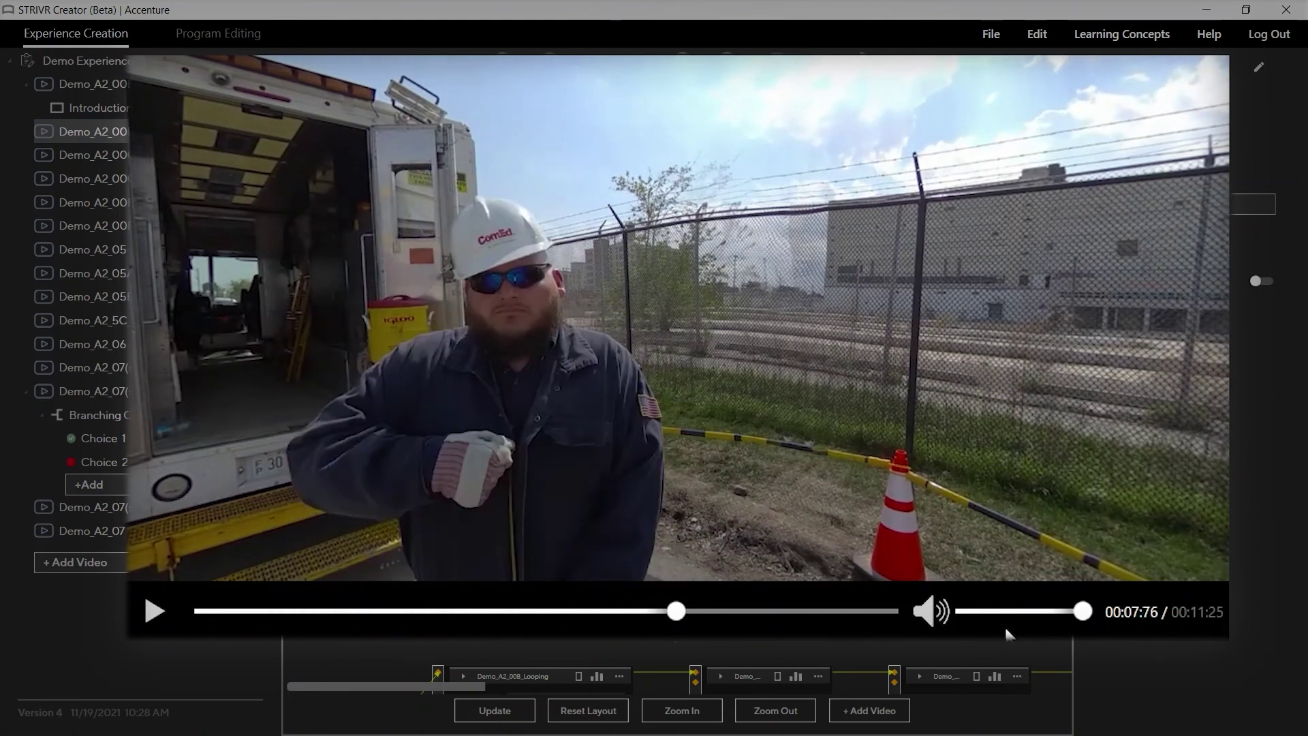
click(933, 610)
click(934, 612)
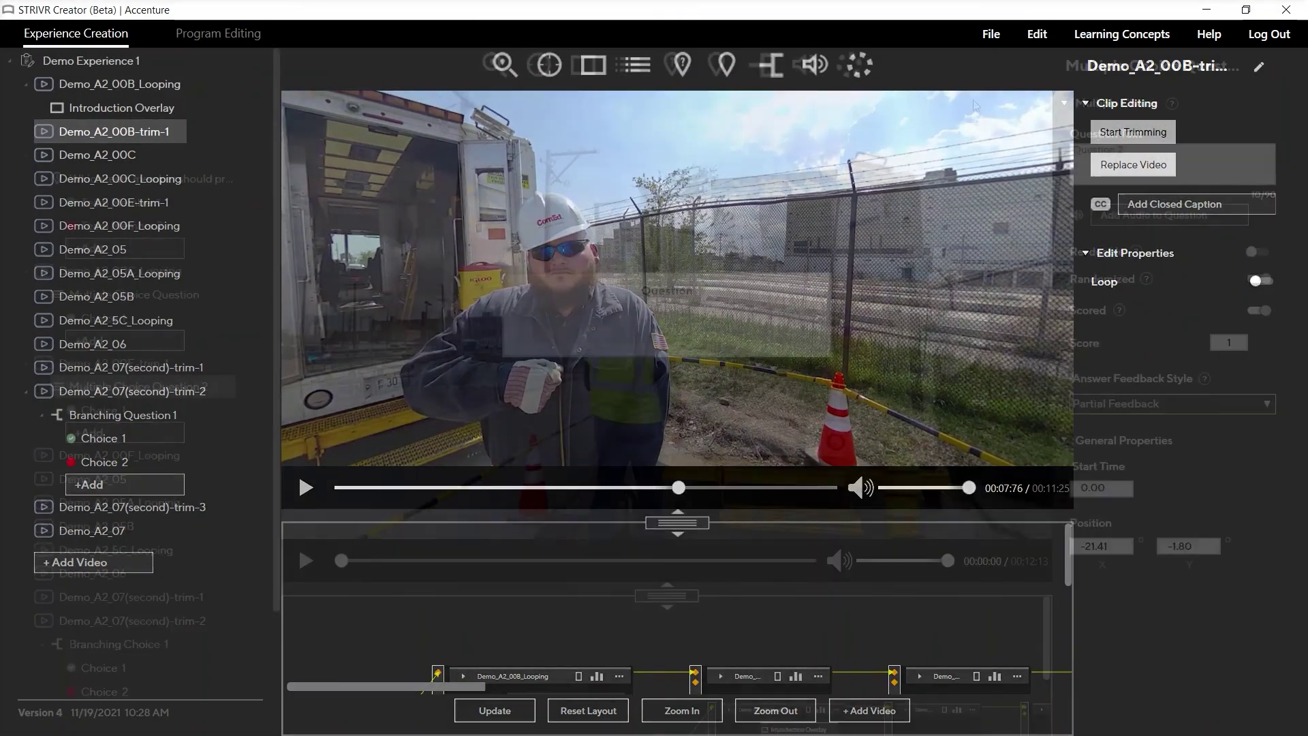
- Save the experience from the File menu as a new version, Version 1
click(991, 35)
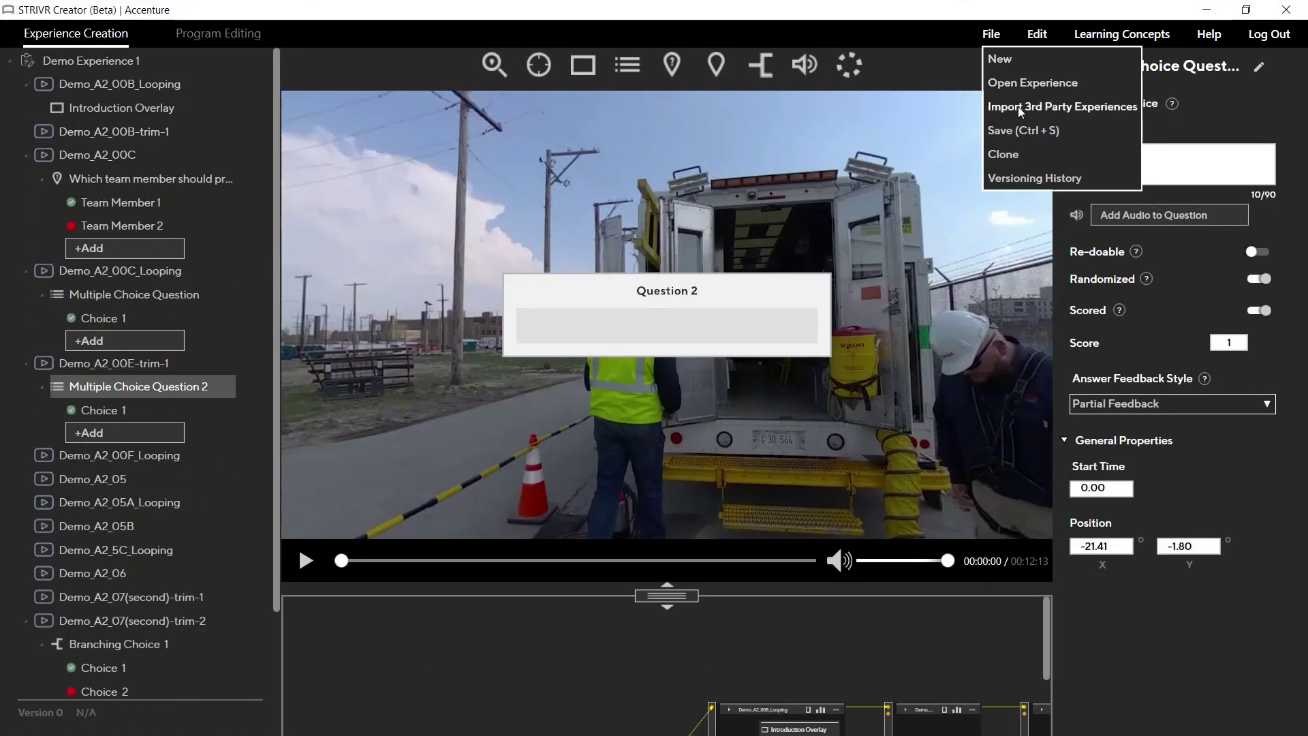
click(1021, 130)
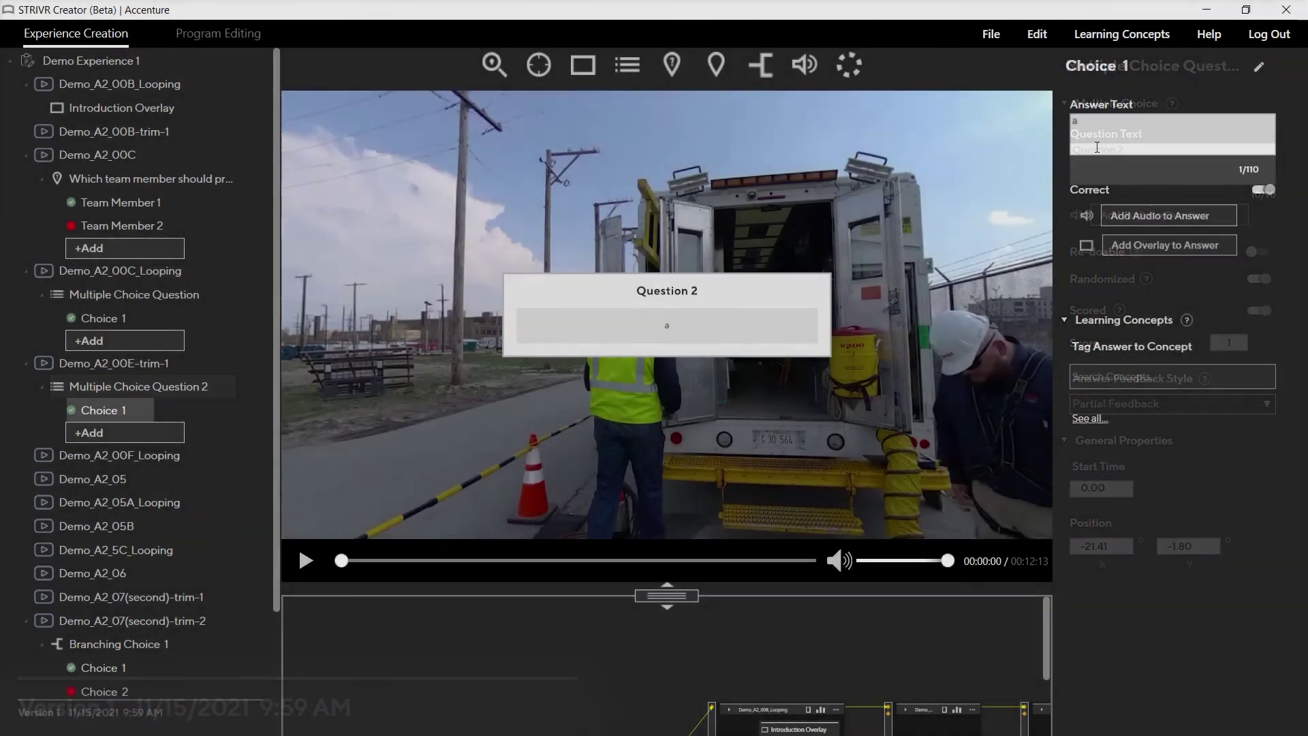
click(1282, 13)
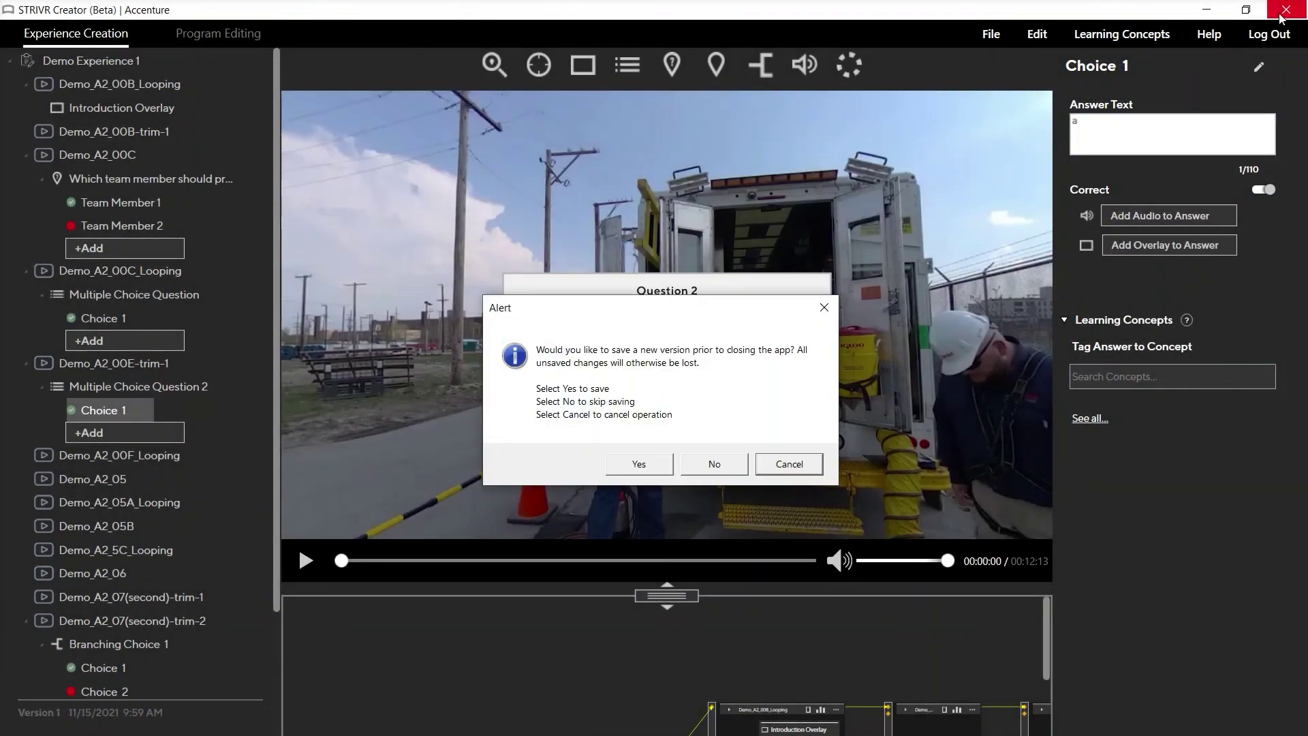
drag(795, 313, 800, 288)
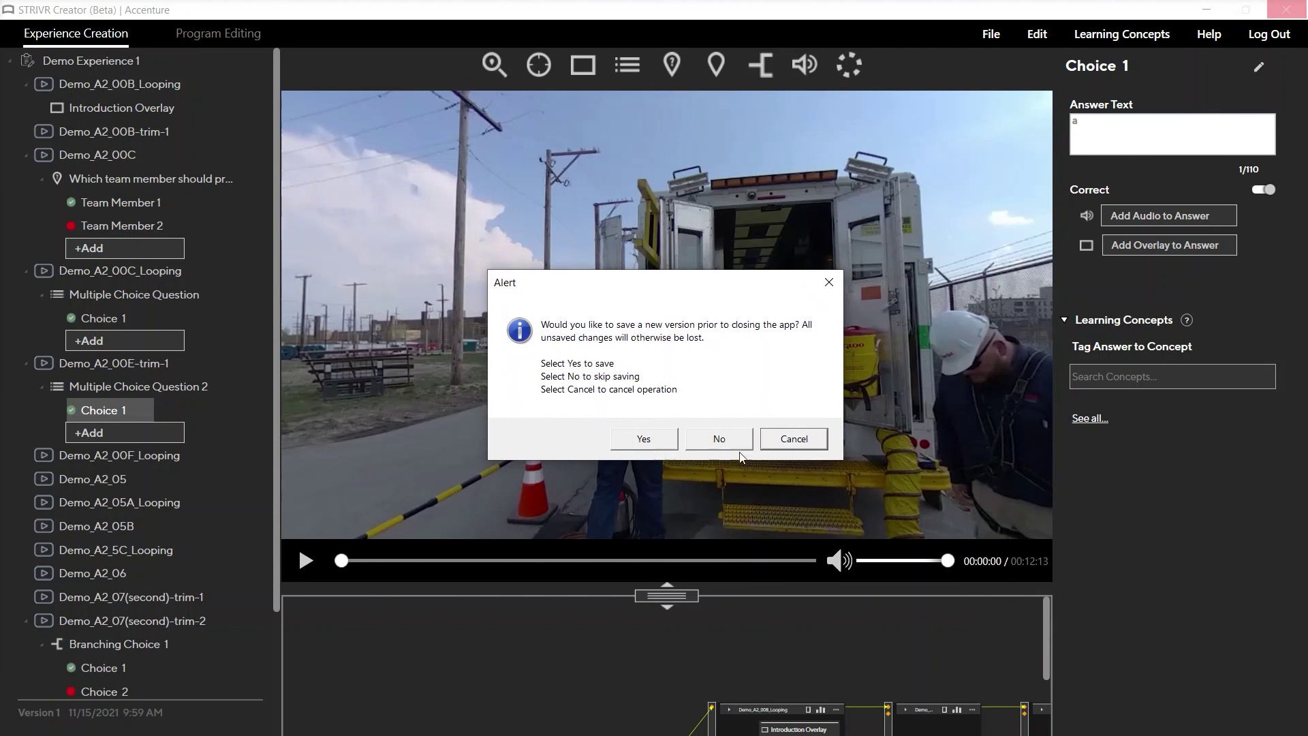
click(830, 285)
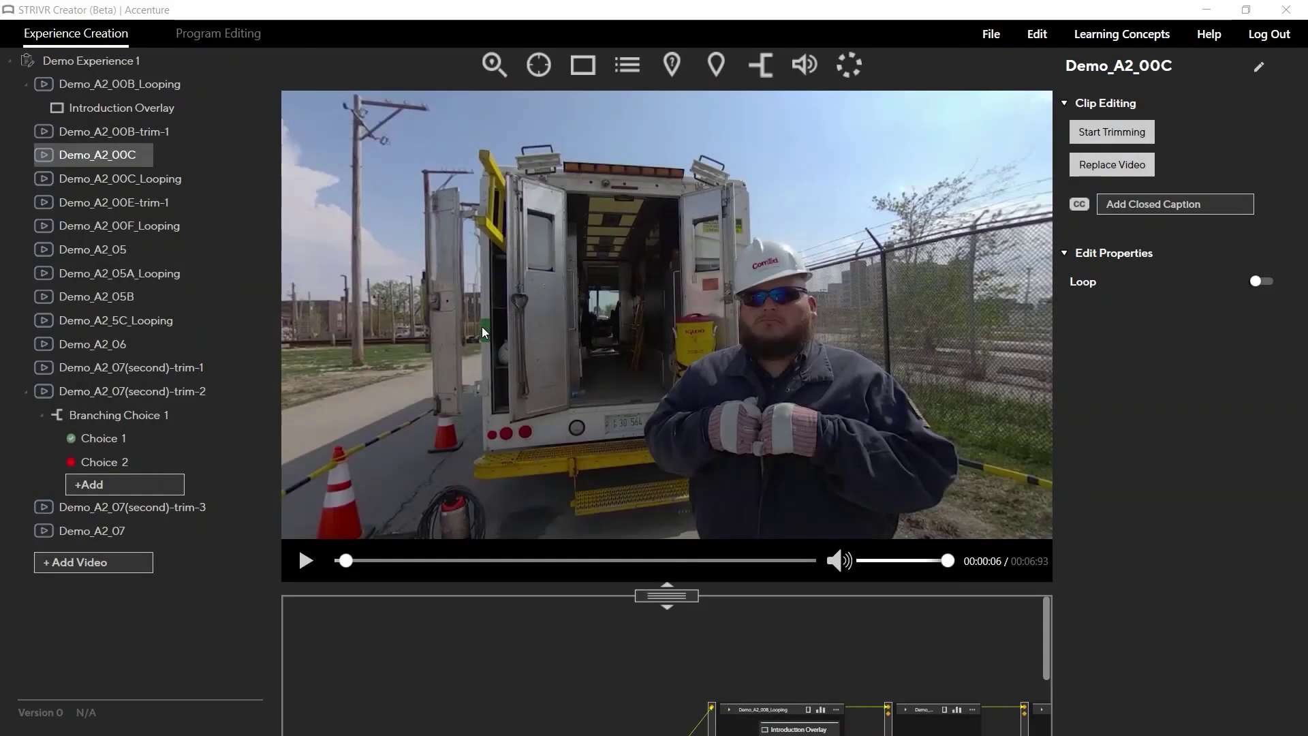
- Look around Demo_A2_00C's paused 360° scene in the video preview
drag(481, 325, 409, 490)
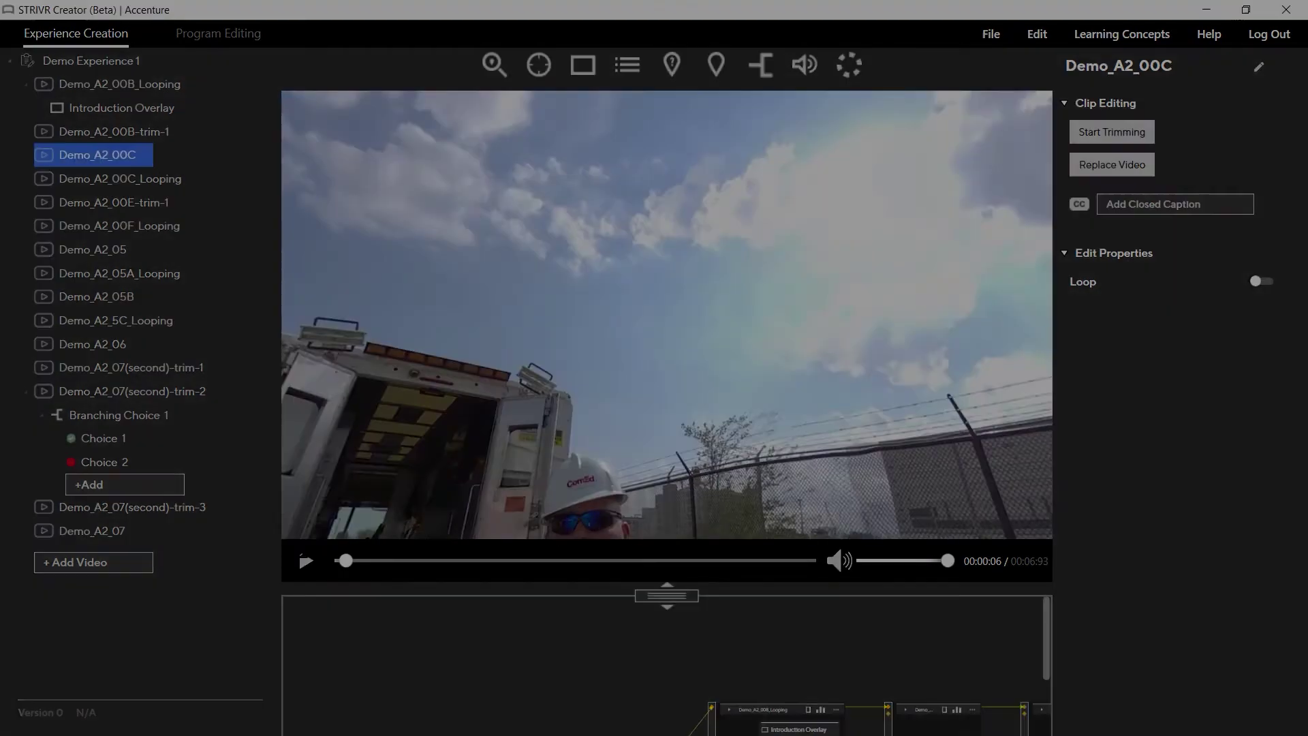